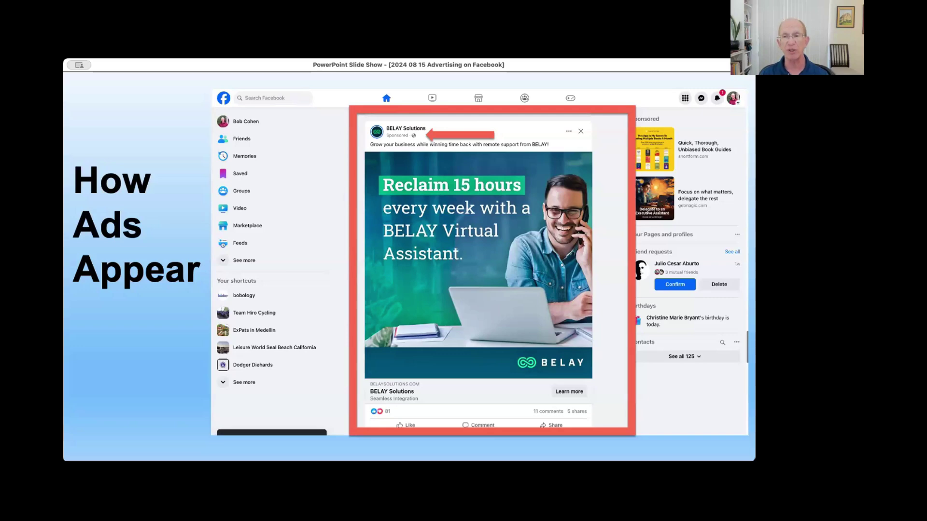
key("Right")
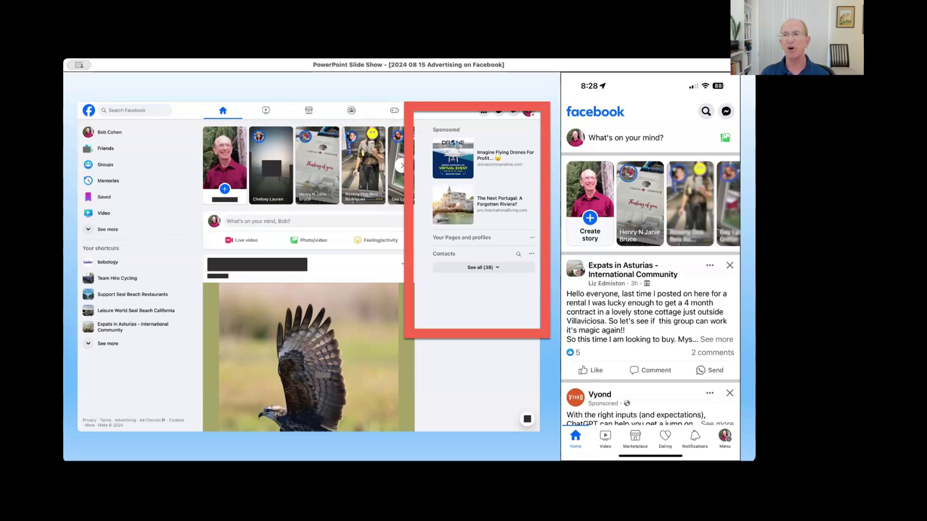
key("Right")
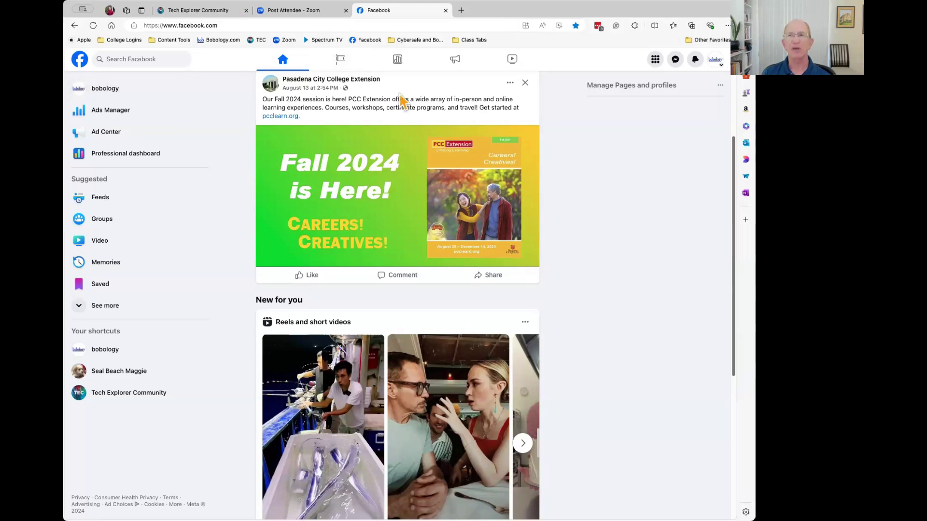
Switch from the bobology Page to the personal Facebook profile and back to bobology.
left_click(717, 59)
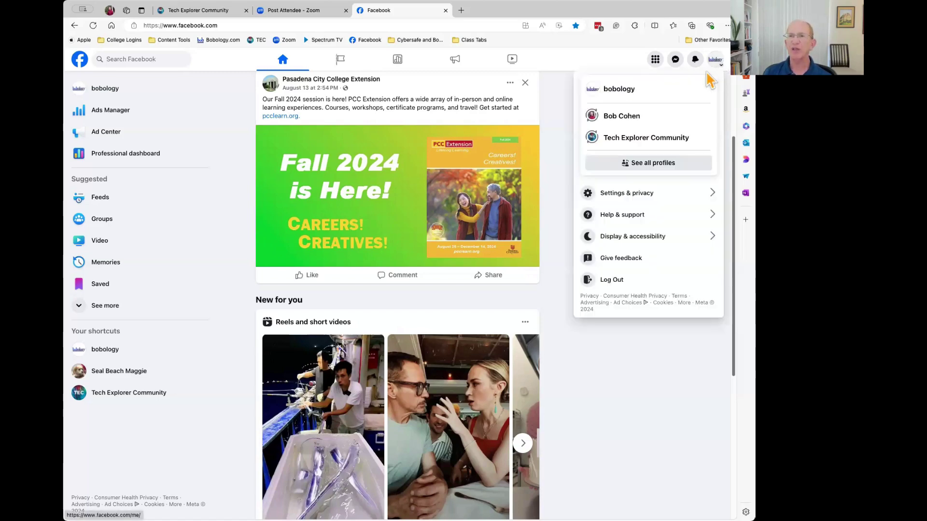
left_click(653, 116)
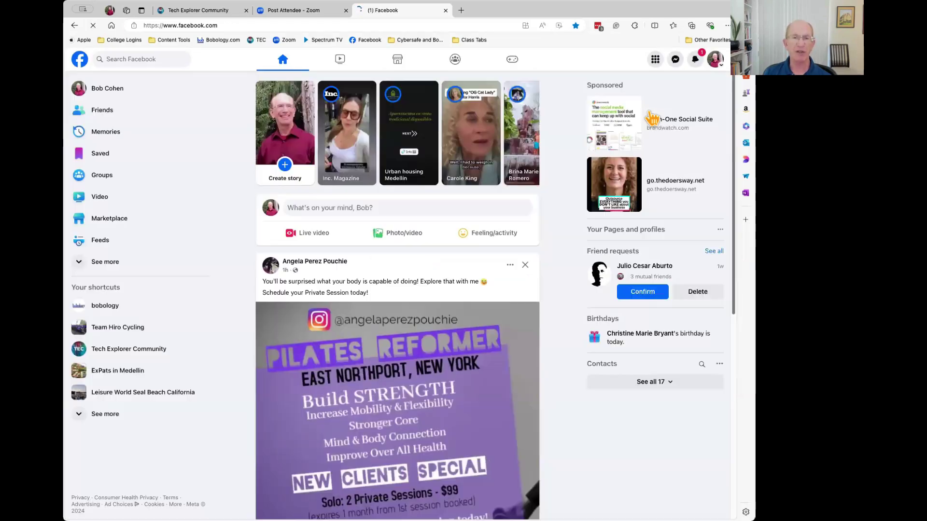
left_click(715, 59)
left_click(656, 122)
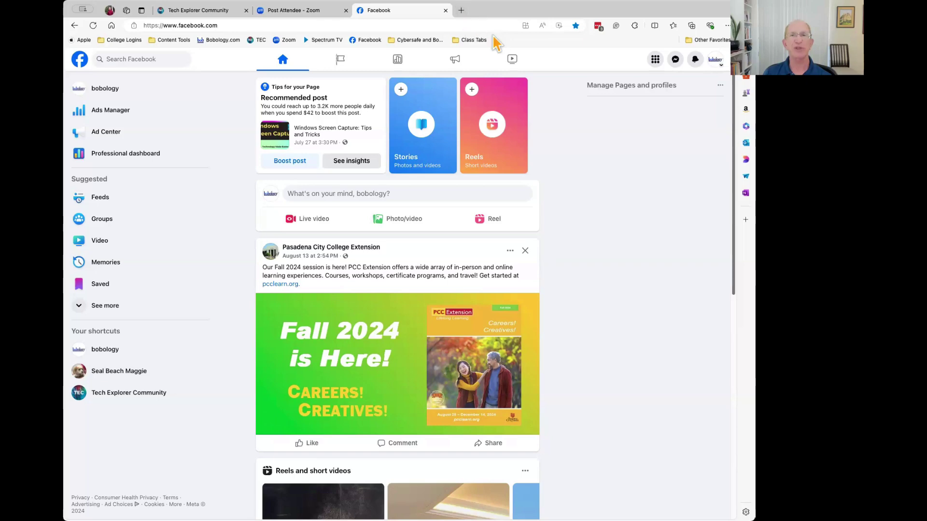
Open Facebook in a new browser tab and switch to the personal profile.
left_click(461, 11)
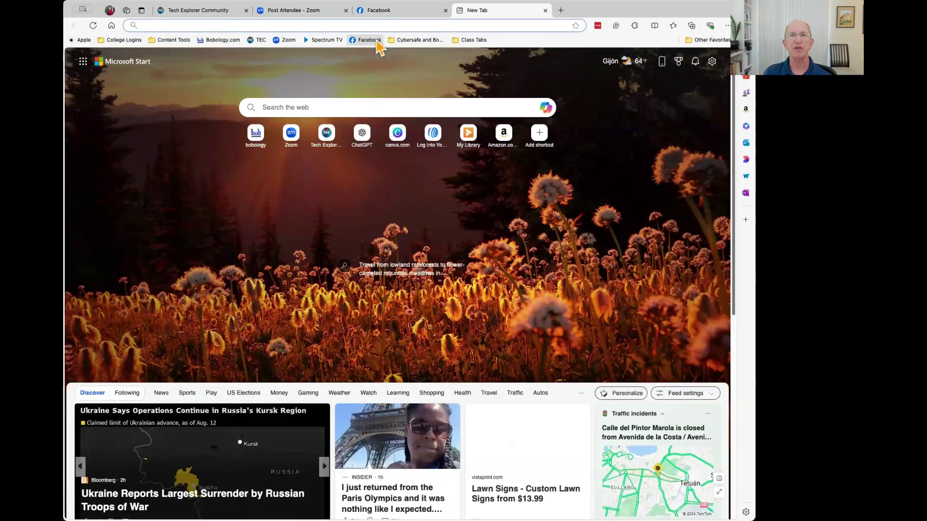
left_click(376, 41)
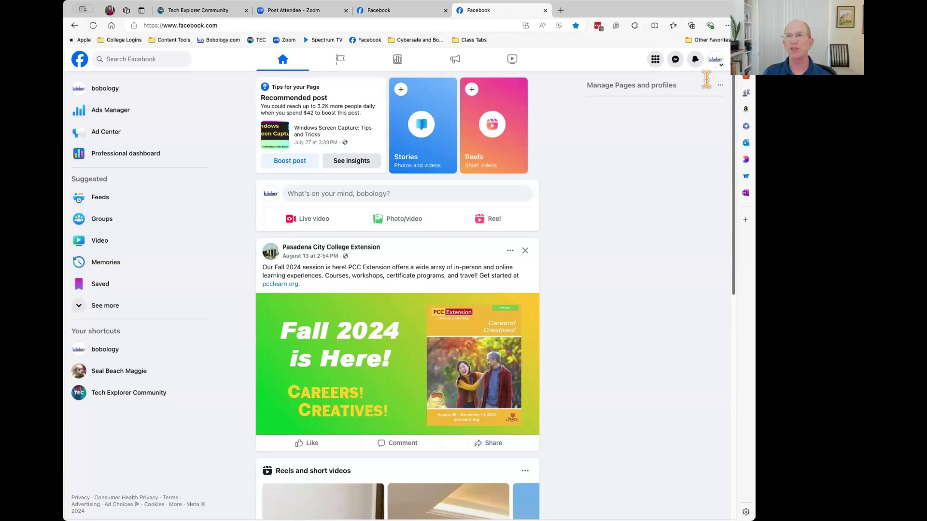
left_click(716, 60)
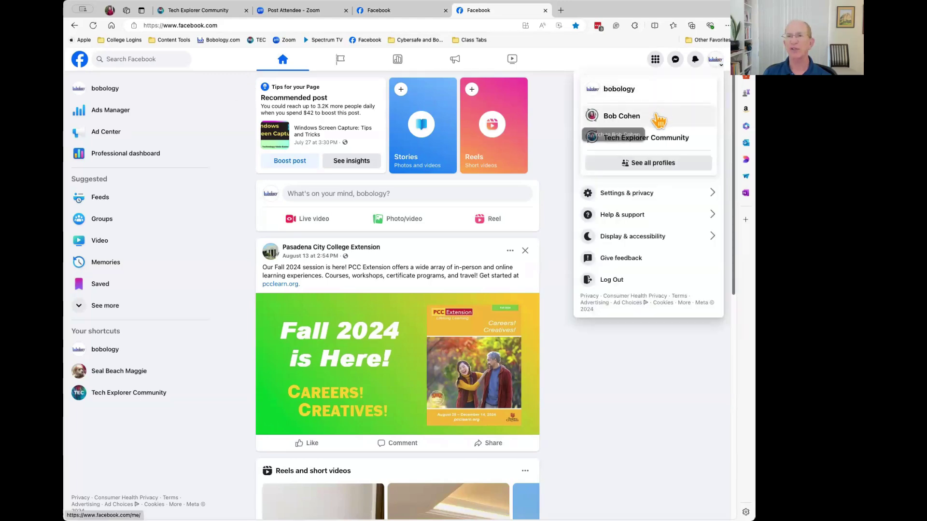
left_click(622, 117)
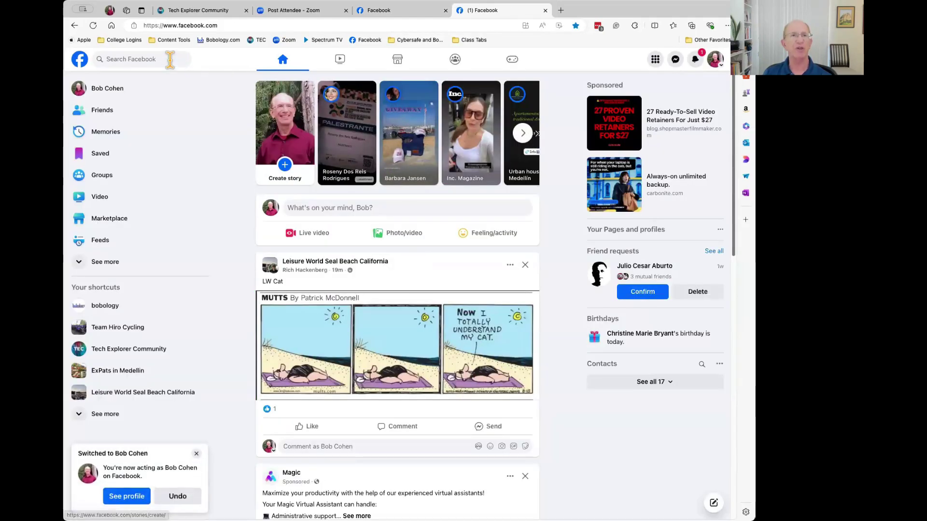
Search Facebook for Disney.
left_click(170, 59)
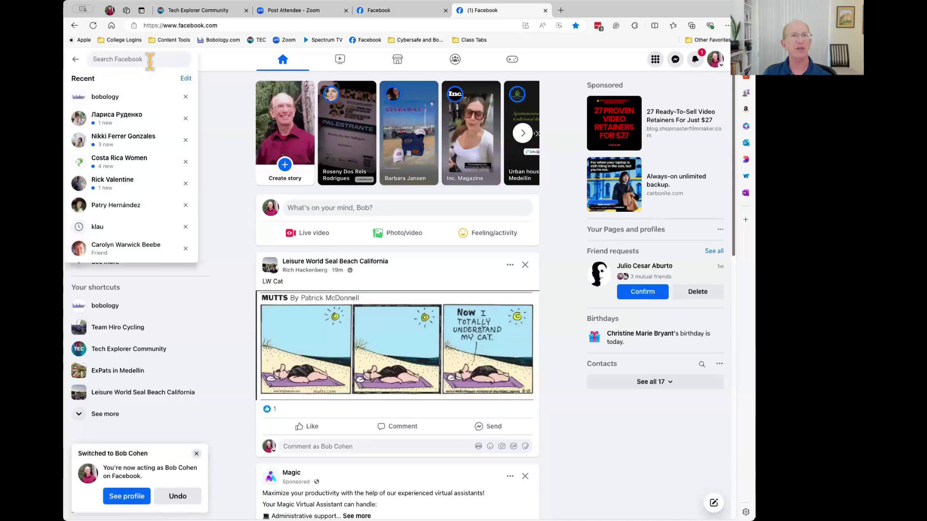
type("disn")
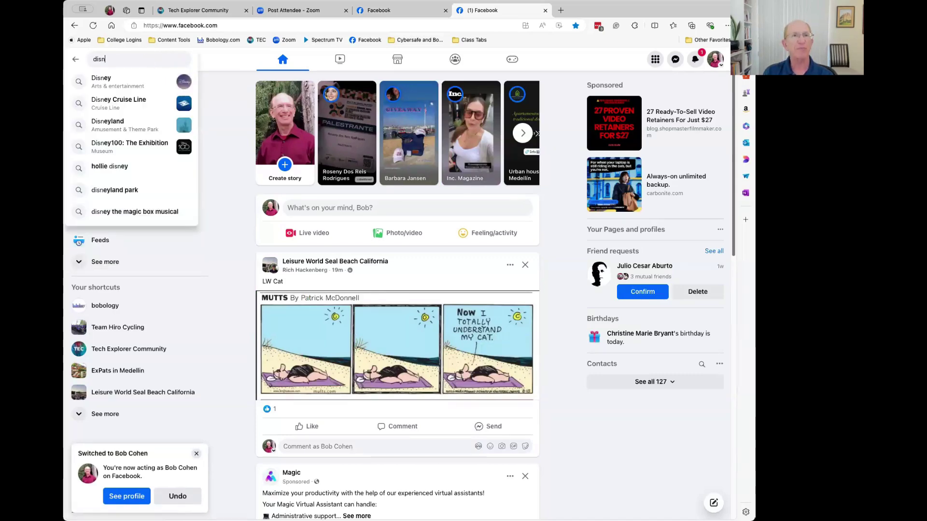
left_click(151, 87)
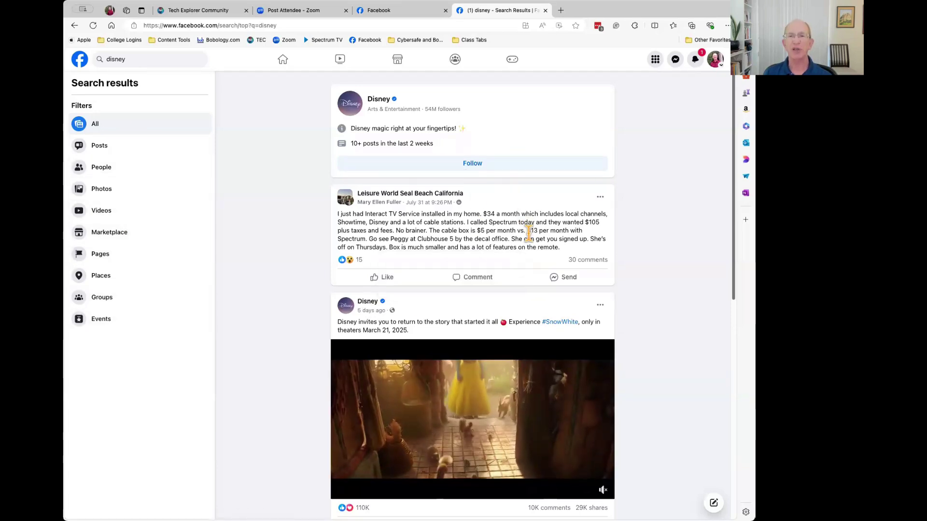
Examine the Disney page entry and posts in the search results, and filter the results to events.
scroll(590, 267, "down", 1)
scroll(590, 268, "down", 8)
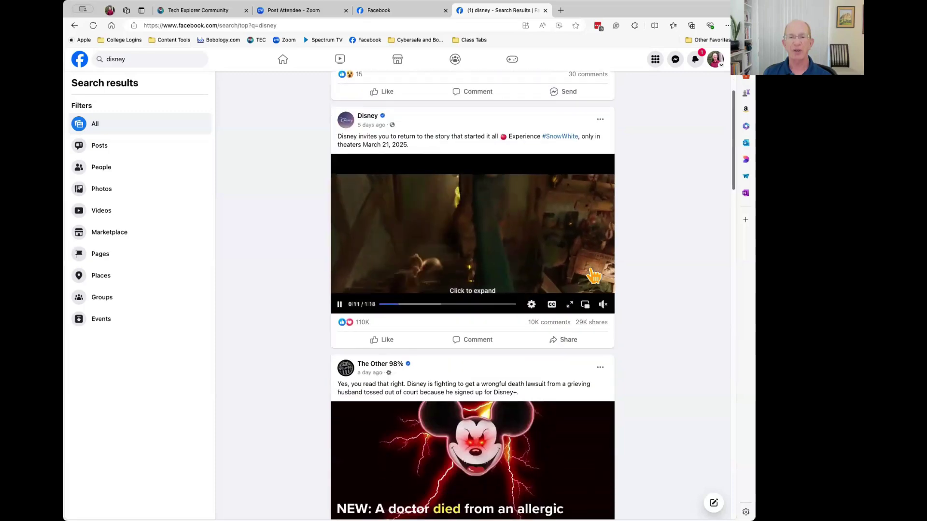
scroll(593, 276, "down", 8)
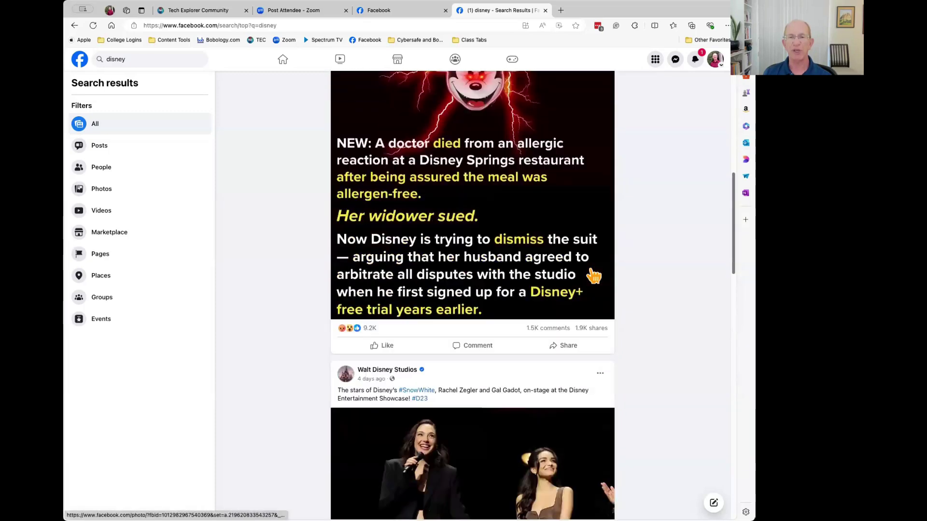
scroll(590, 267, "down", 2)
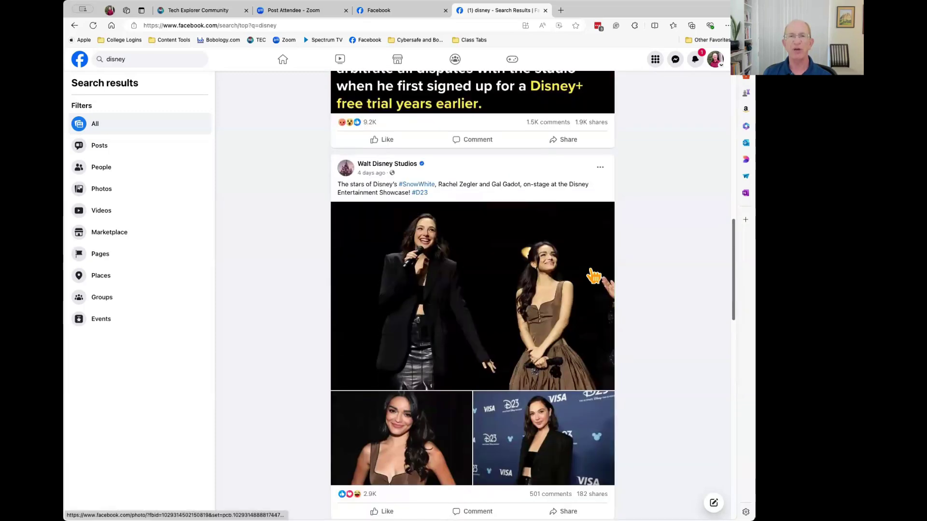
scroll(593, 273, "up", 7)
scroll(593, 275, "up", 12)
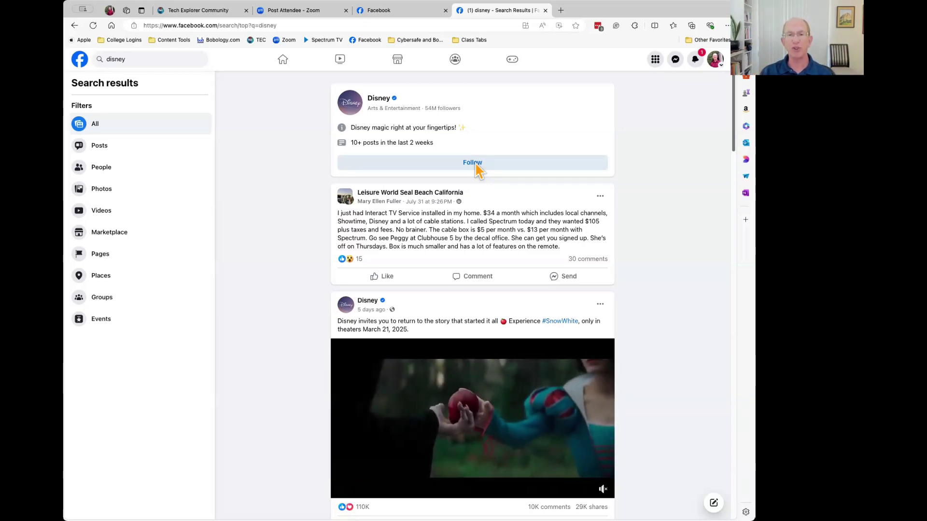
scroll(493, 254, "down", 3)
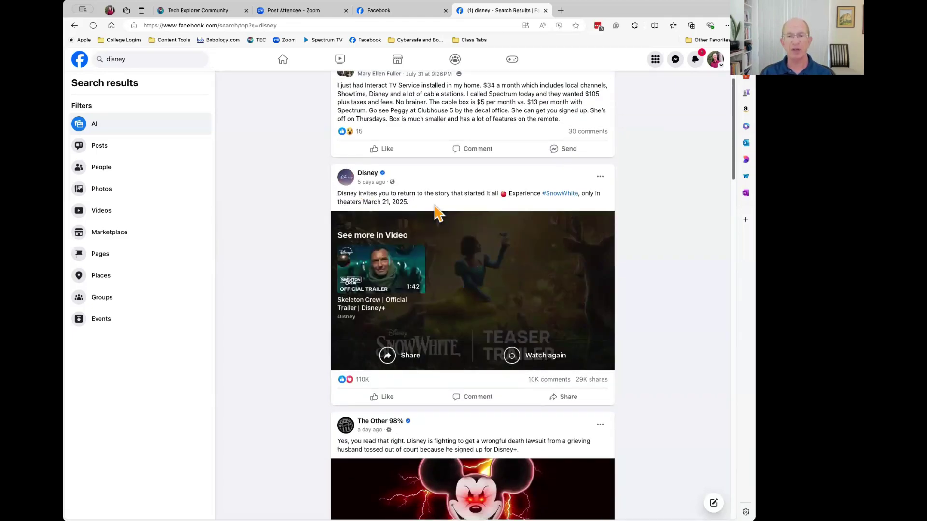
scroll(437, 213, "down", 6)
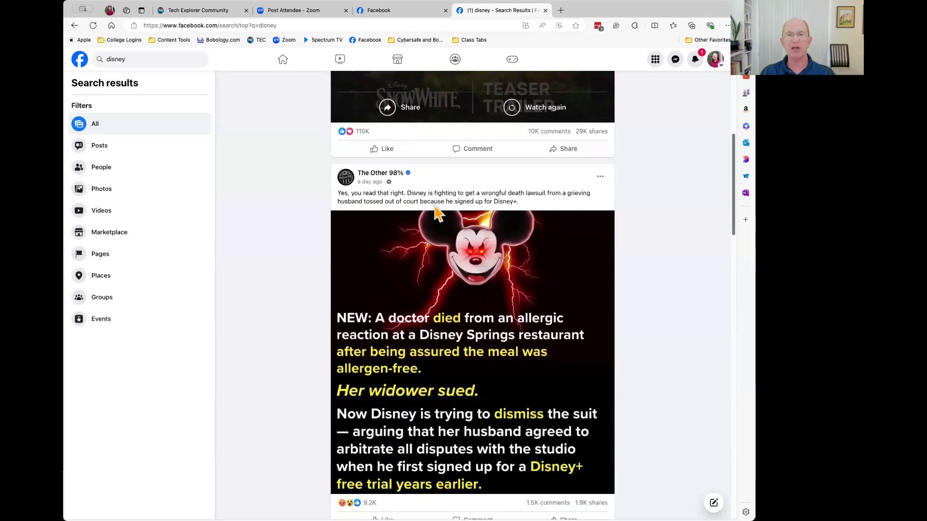
scroll(436, 212, "down", 5)
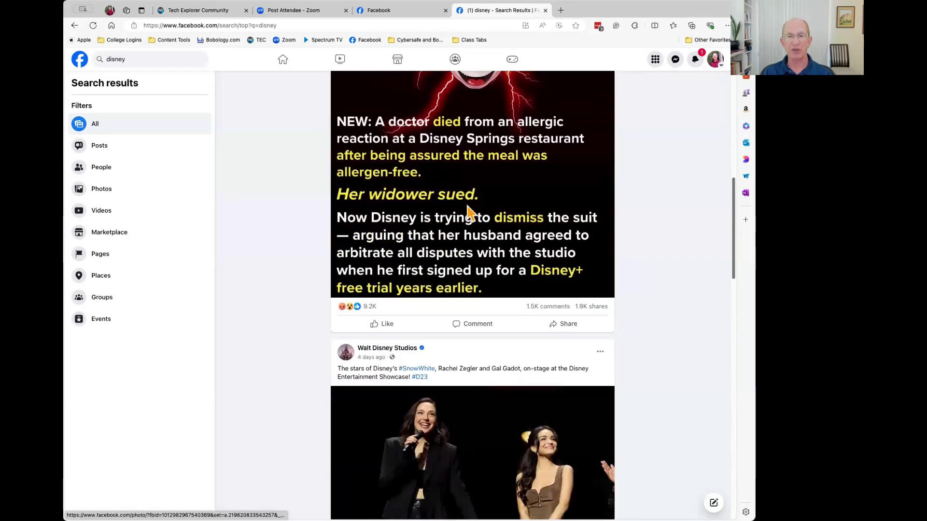
scroll(468, 211, "down", 3)
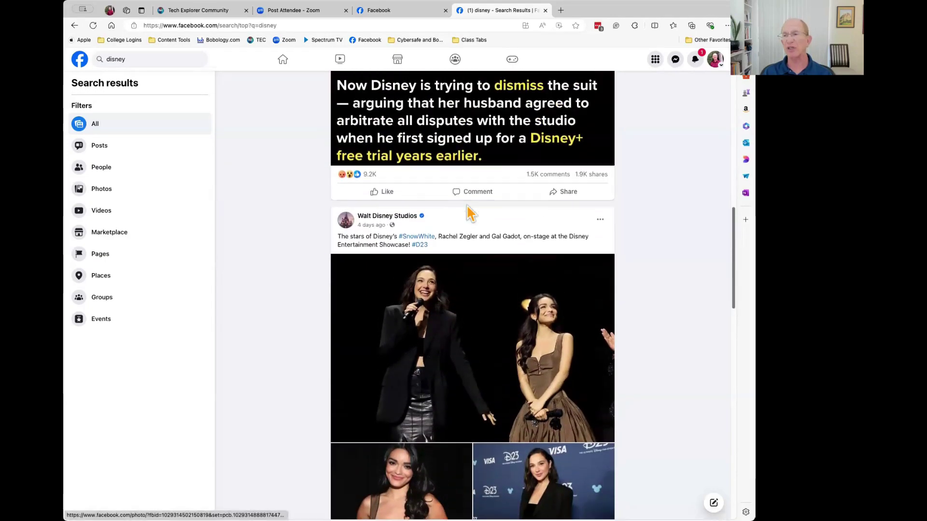
scroll(468, 211, "up", 15)
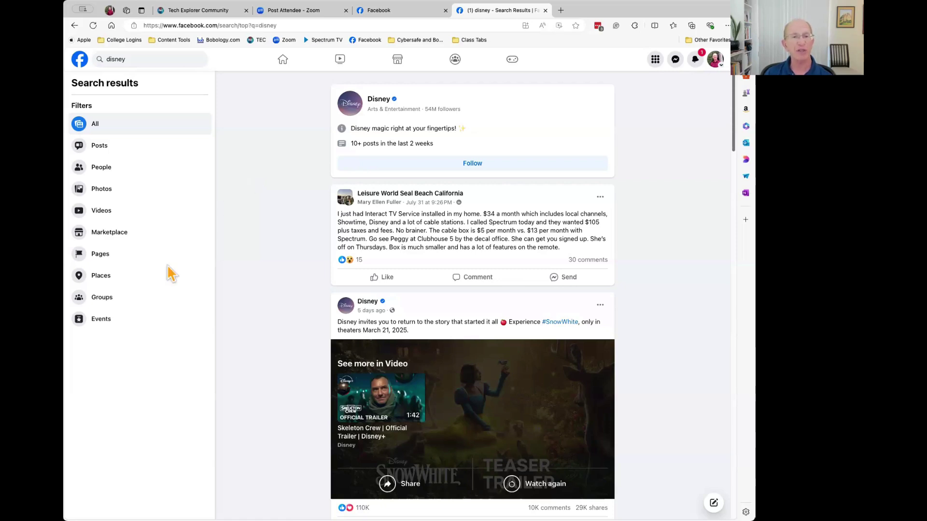
left_click(103, 321)
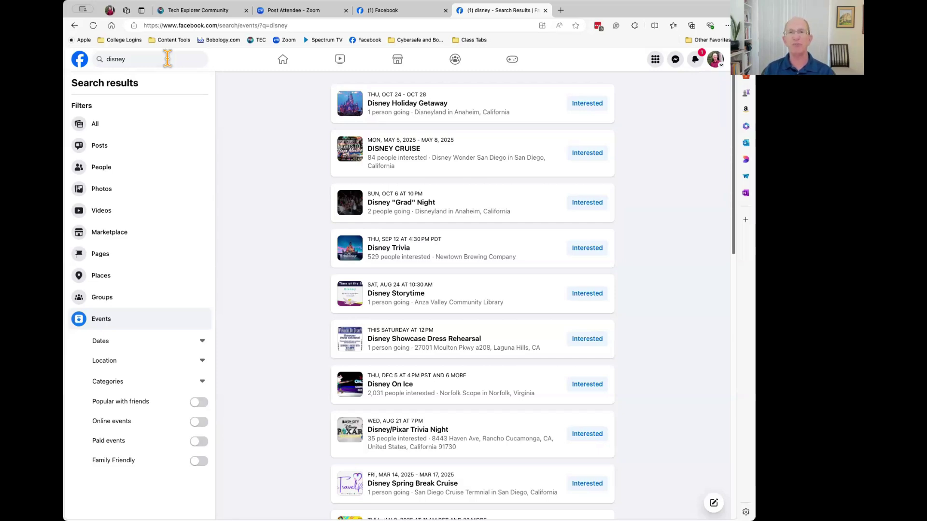
Return to the Facebook home feed in the other tab and examine its regular and sponsored posts.
left_click(399, 12)
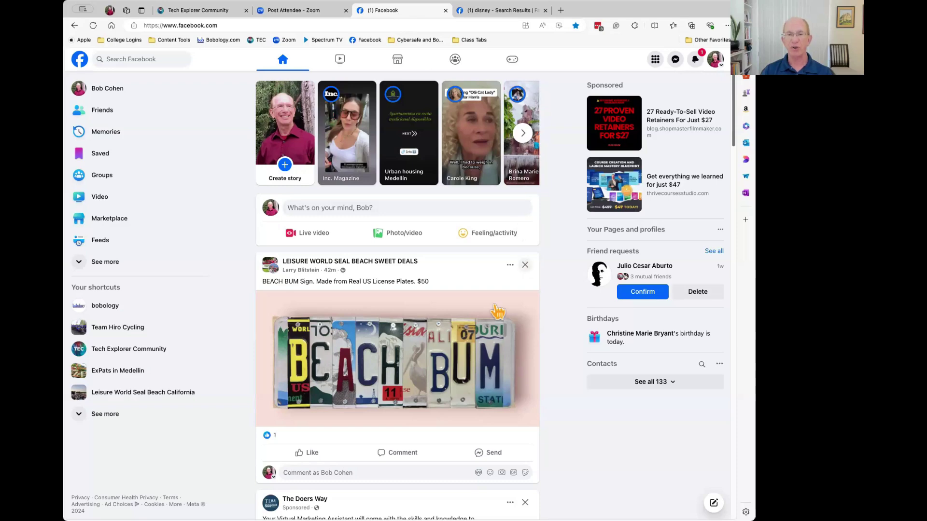
scroll(224, 365, "down", 1)
scroll(224, 365, "down", 1)
scroll(224, 362, "up", 2)
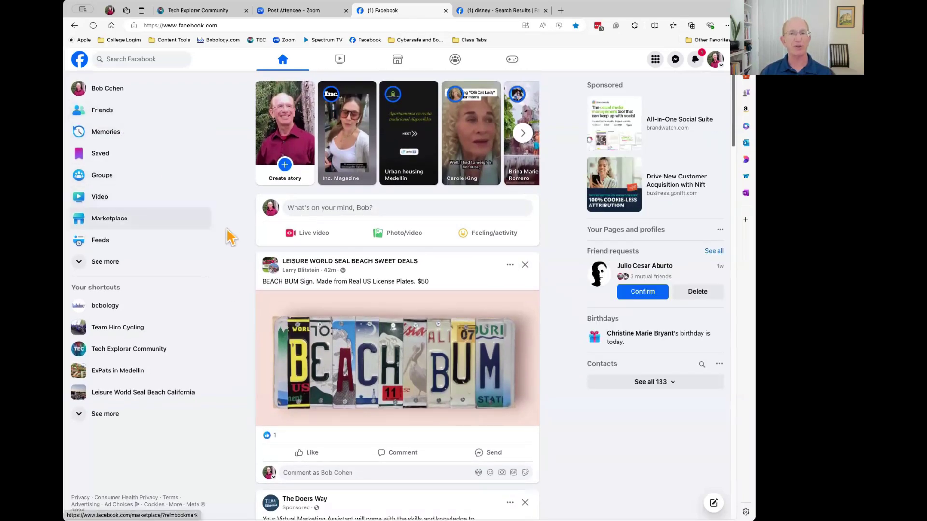
scroll(469, 263, "down", 5)
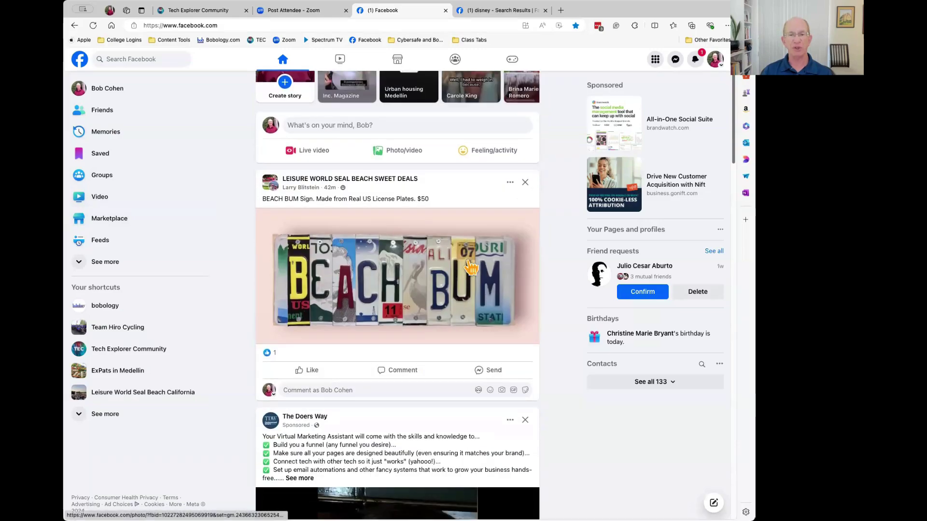
scroll(469, 264, "down", 8)
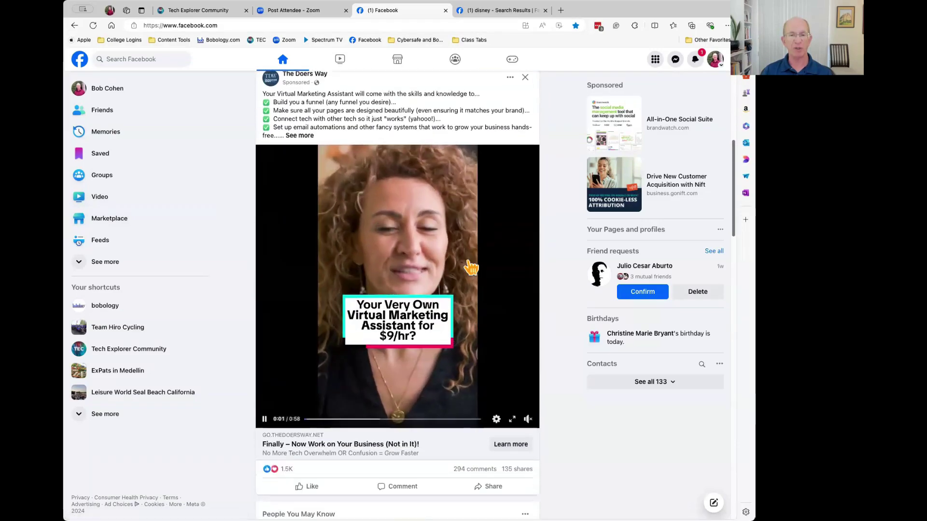
scroll(471, 266, "up", 15)
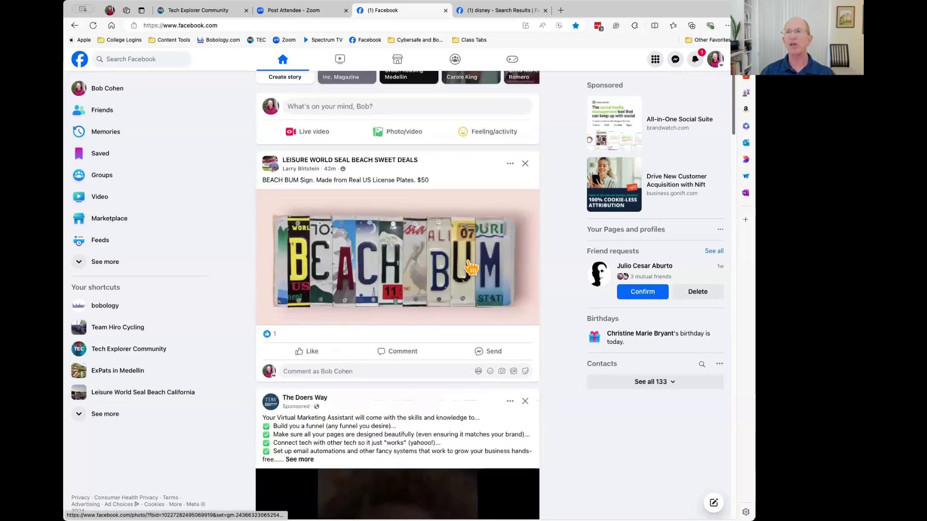
Switch to the bobology profile and open its Page.
left_click(714, 60)
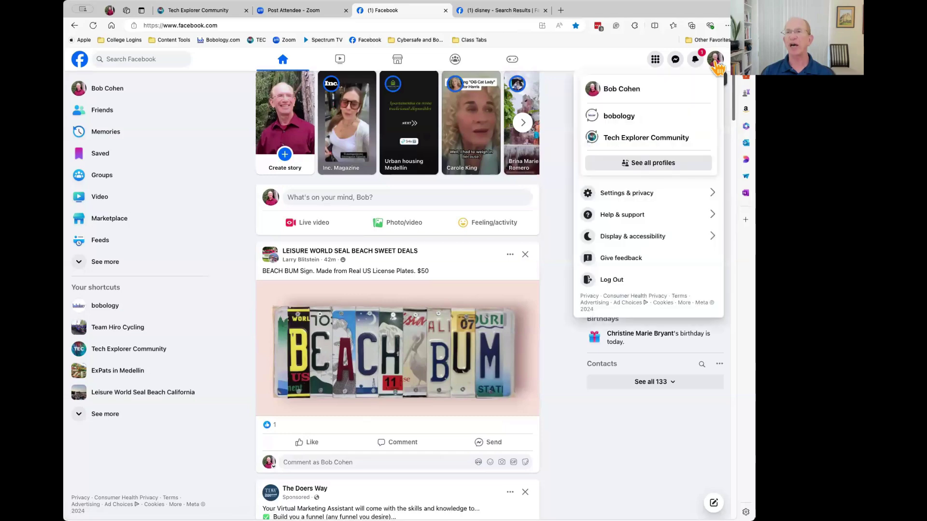
left_click(618, 116)
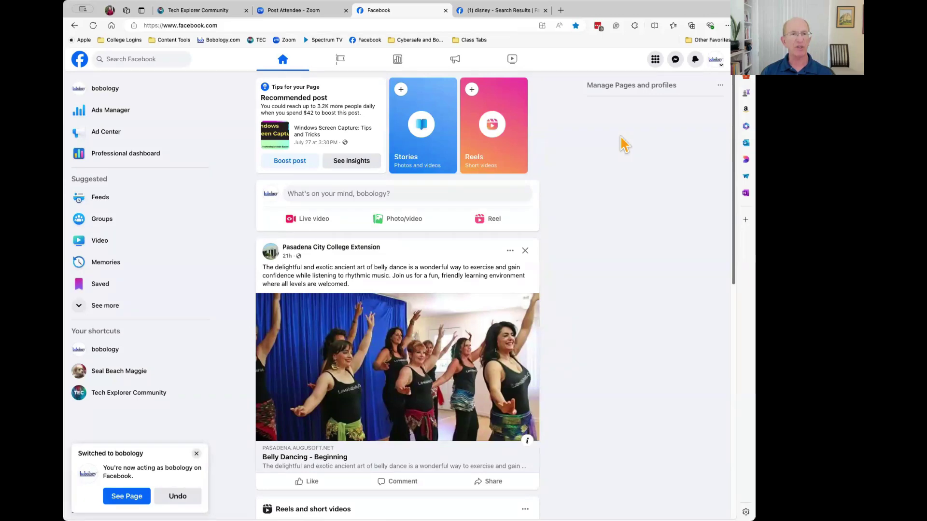
left_click(128, 498)
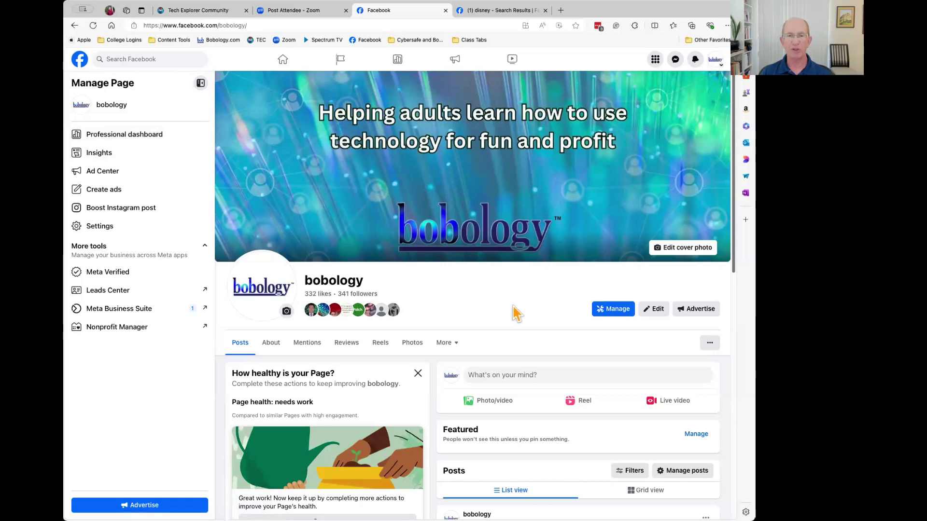
Start an Automated Ads setup for the bobology Page and answer the business location question with "This doesn't apply to me".
scroll(515, 311, "down", 3)
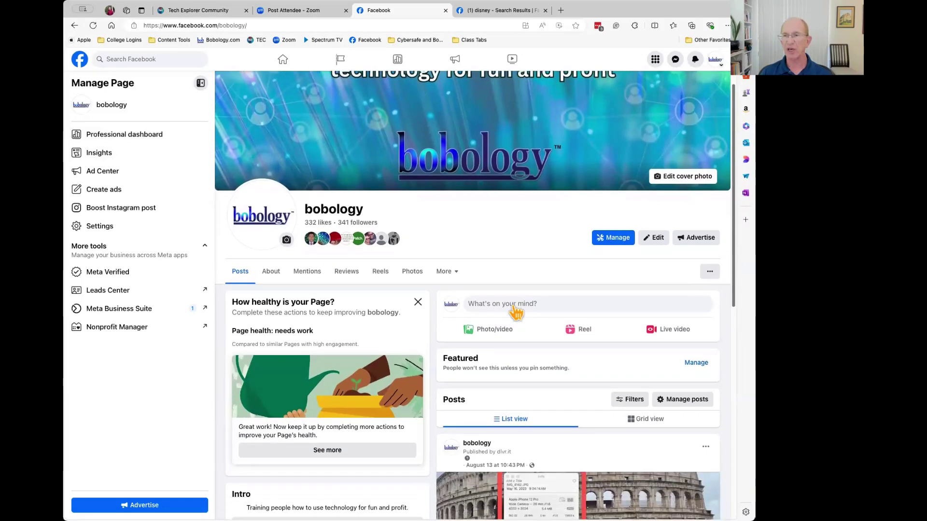
left_click(698, 244)
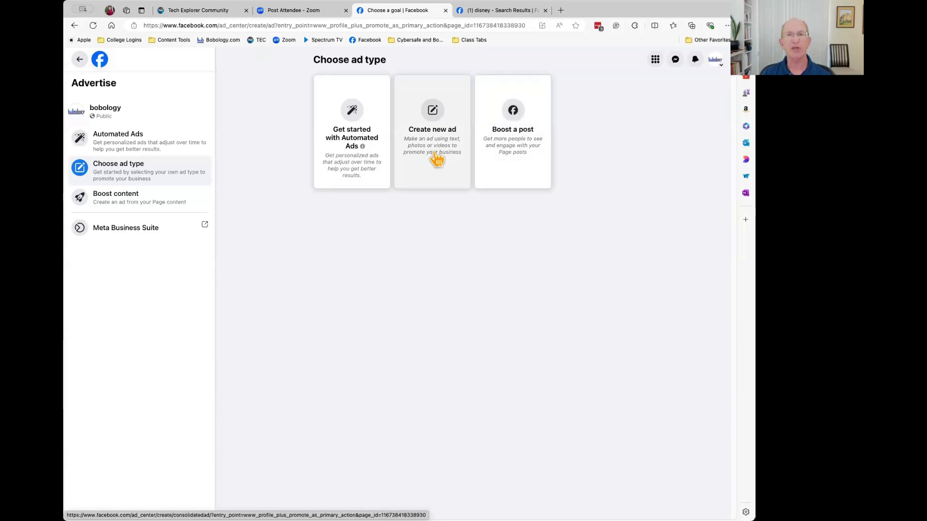
left_click(363, 152)
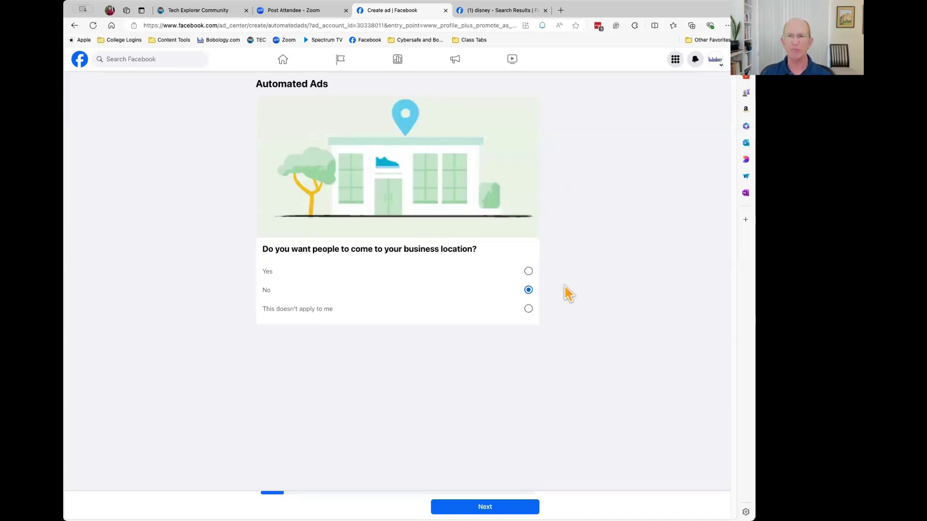
left_click(529, 309)
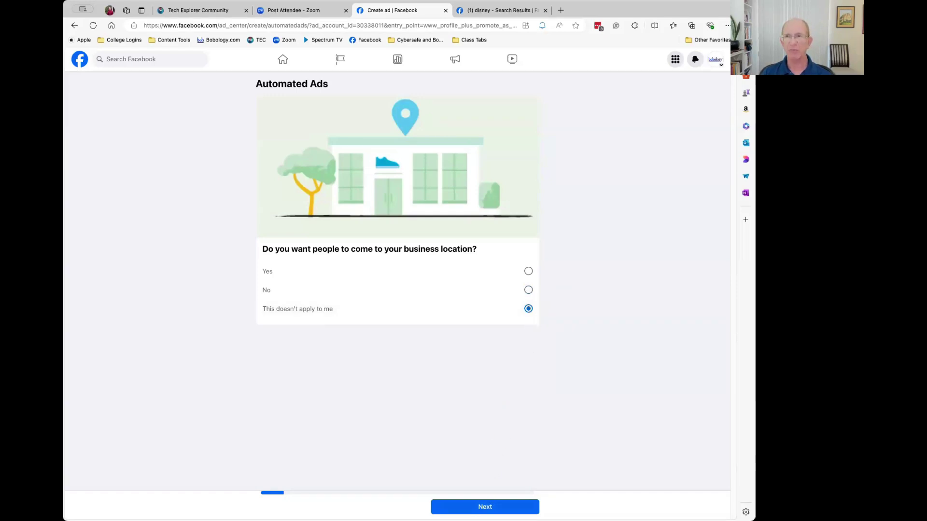
left_click(485, 507)
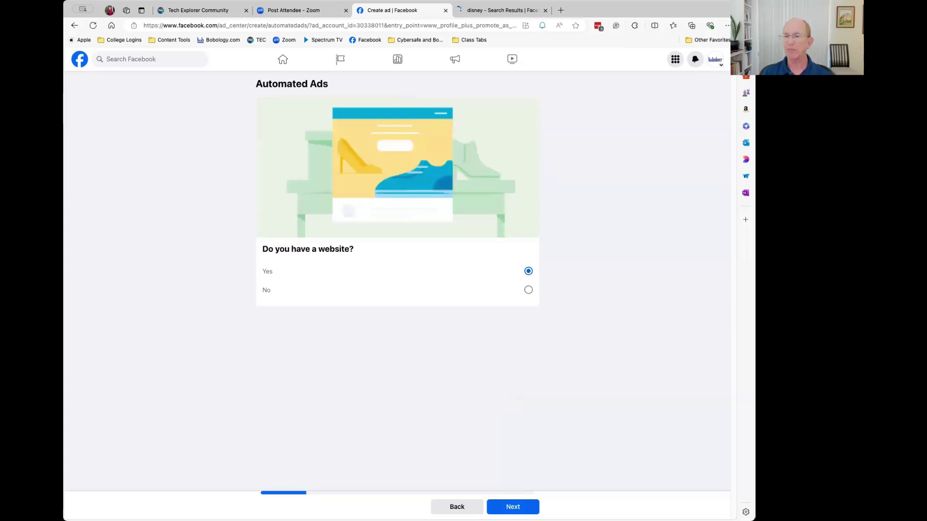
Answer the website questions with Yes for having one, No for product purchases, No for appointments and Yes for leads.
left_click(525, 506)
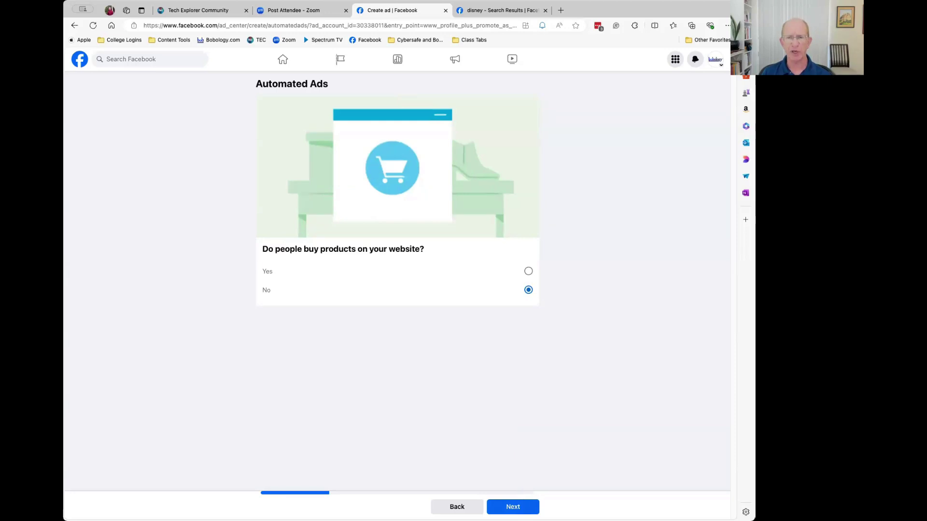
left_click(534, 506)
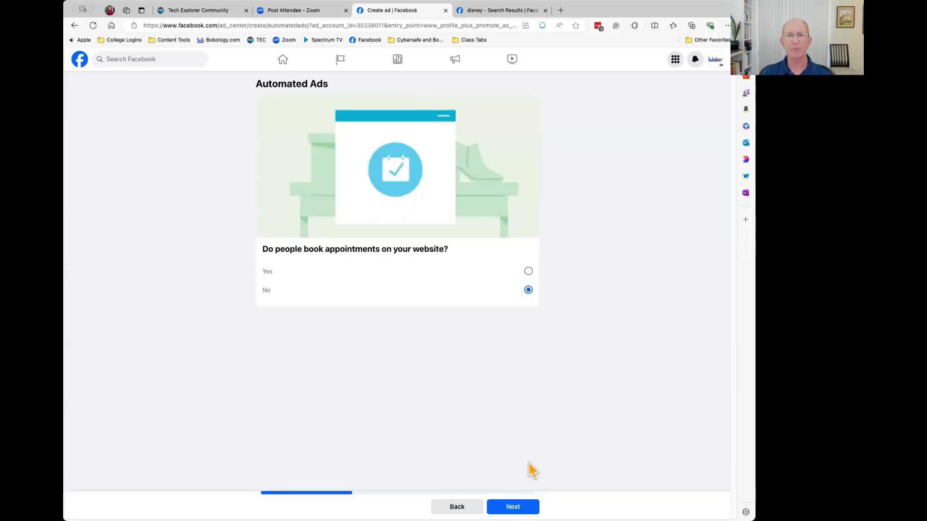
left_click(512, 507)
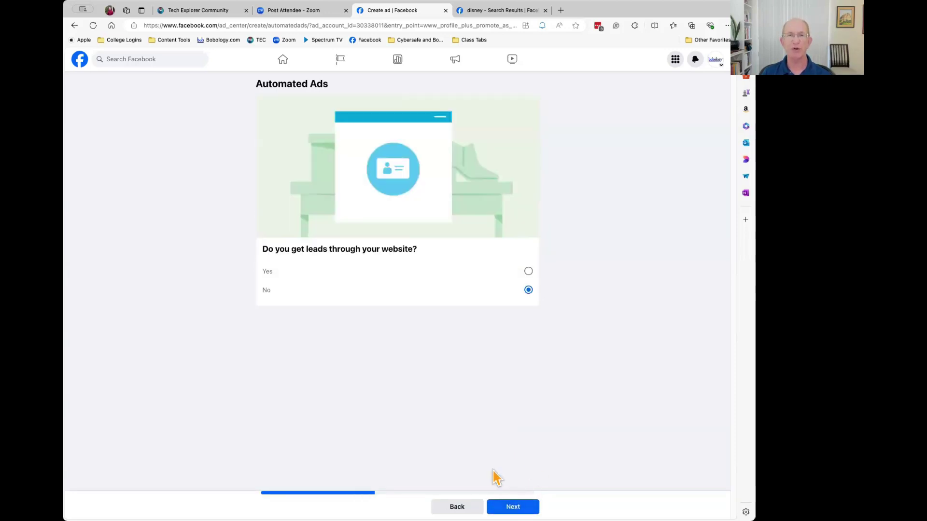
left_click(529, 272)
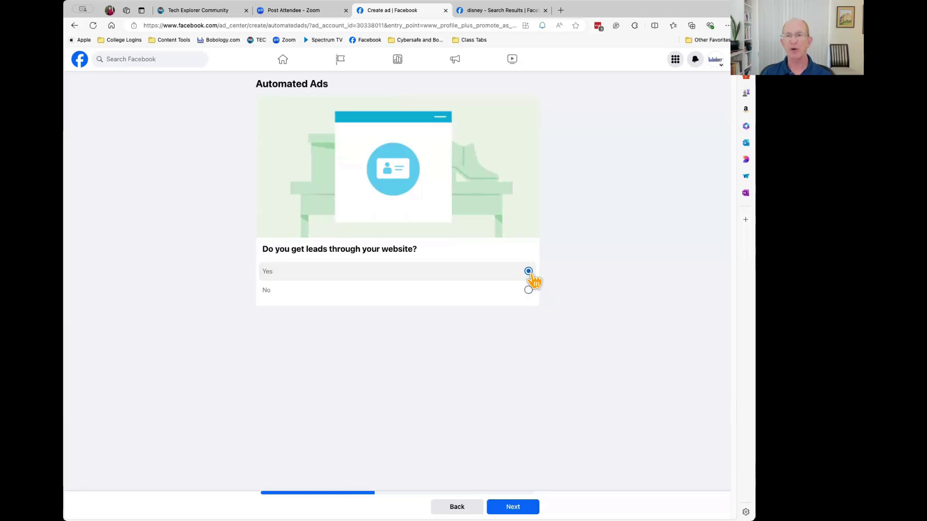
left_click(513, 507)
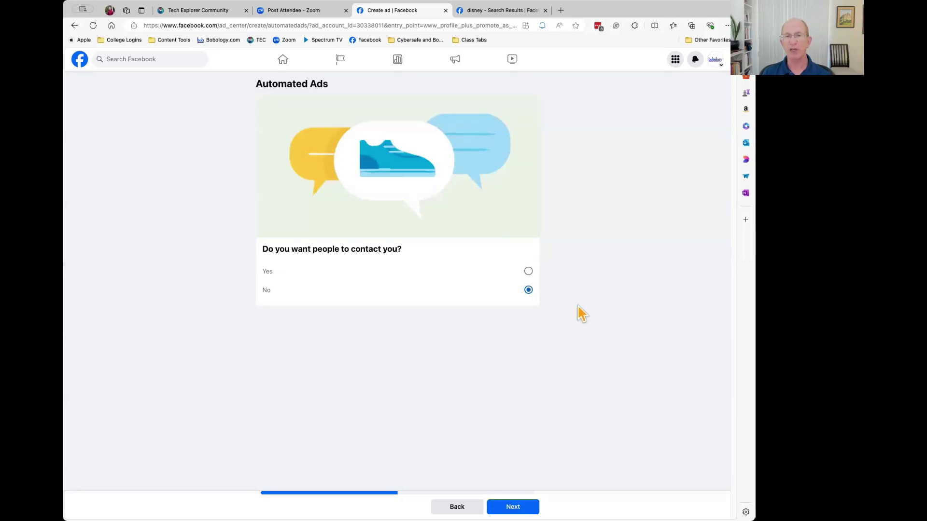
Choose to let people contact the business, with "They share their contact information and I reach out" as the contact method.
left_click(528, 272)
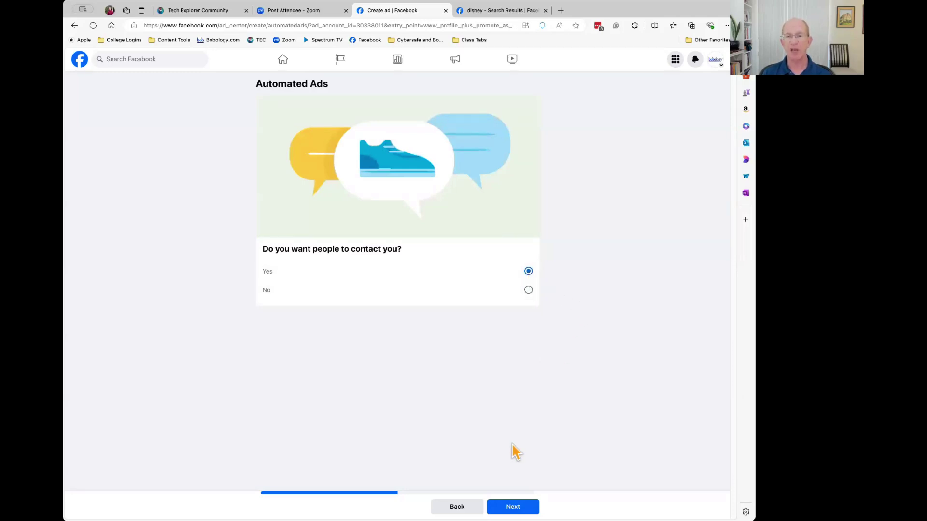
left_click(513, 507)
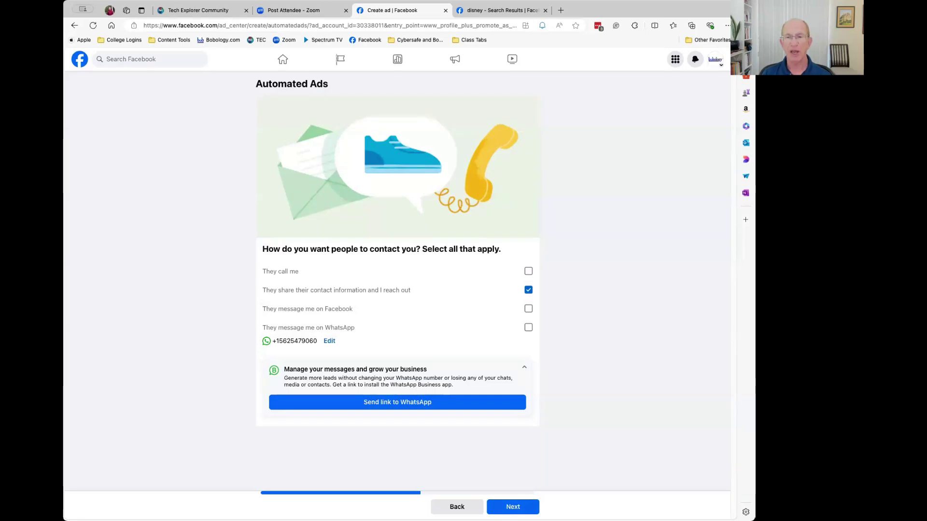
left_click(505, 506)
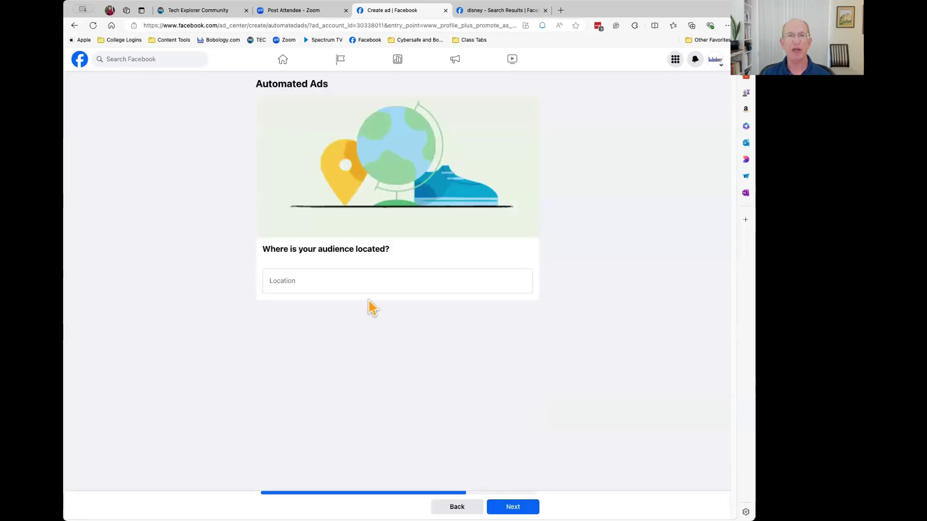
Set the audience location to Los Angeles, California, United States, and replace the suggested interests except Home automation with Internet marketing.
left_click(343, 284)
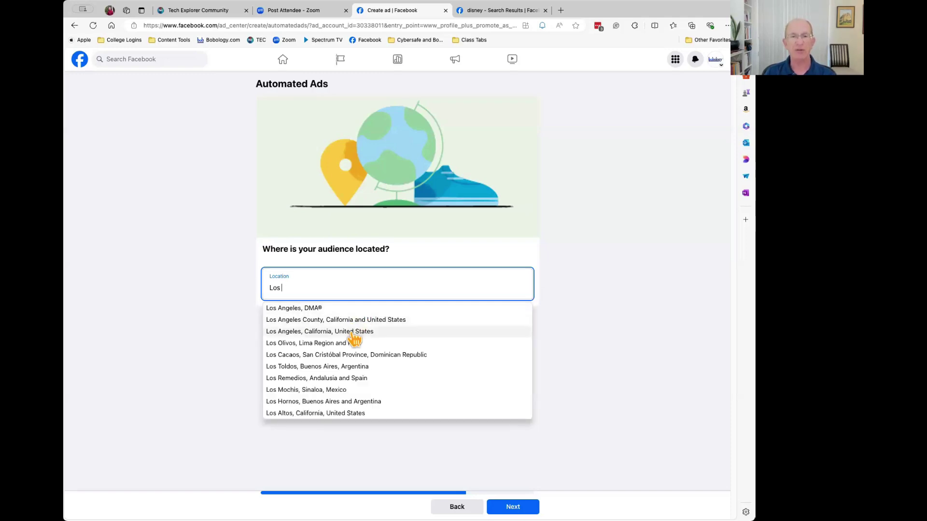
left_click(353, 334)
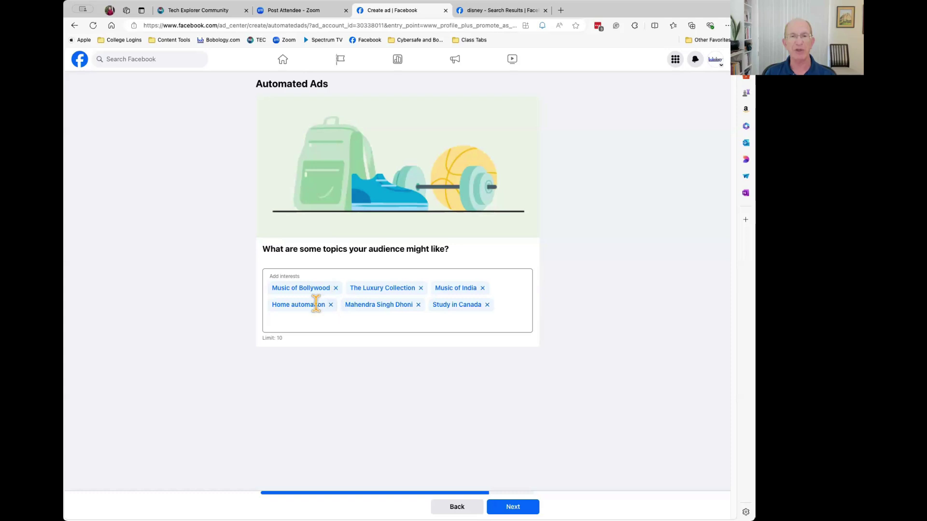
left_click(336, 288)
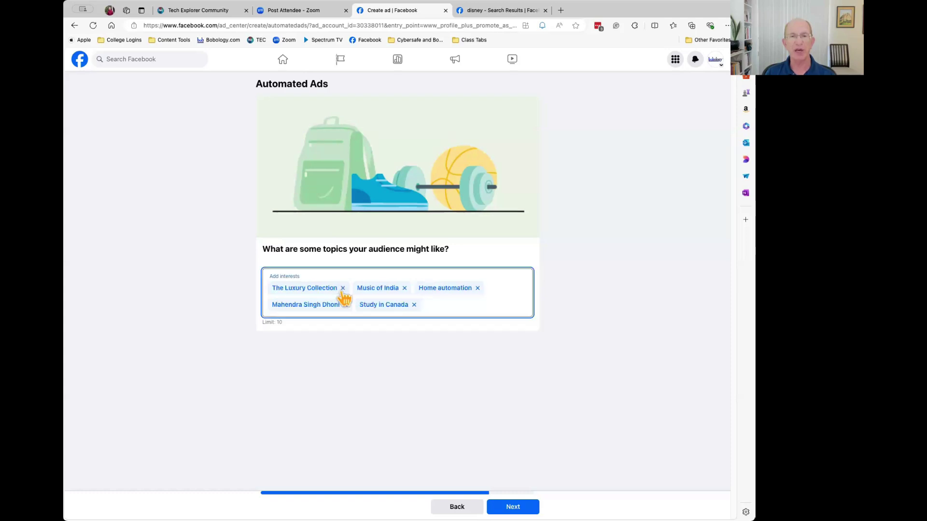
left_click(343, 289)
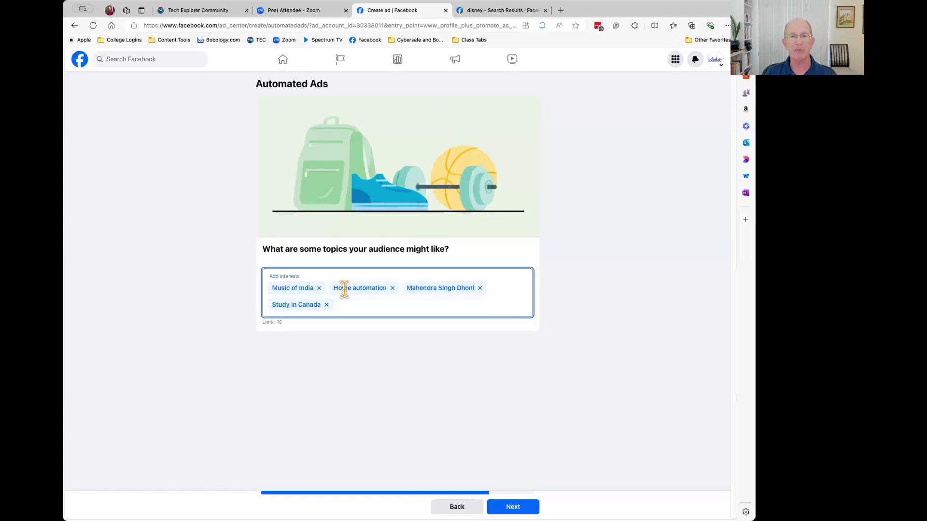
left_click(319, 288)
left_click(418, 288)
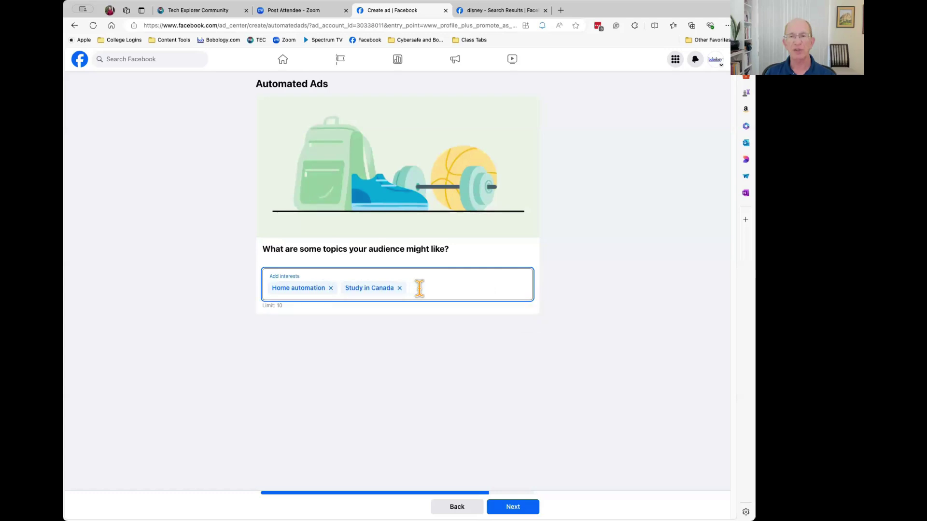
left_click(400, 288)
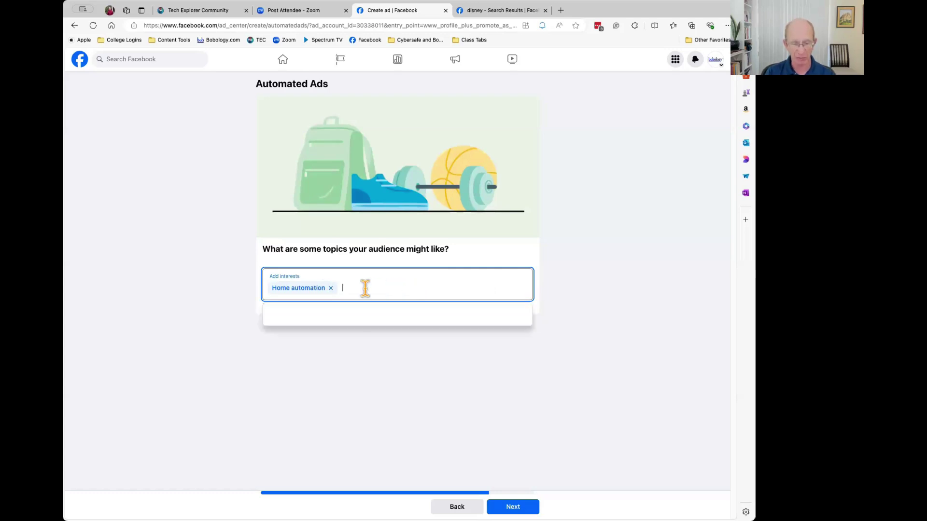
type("internet")
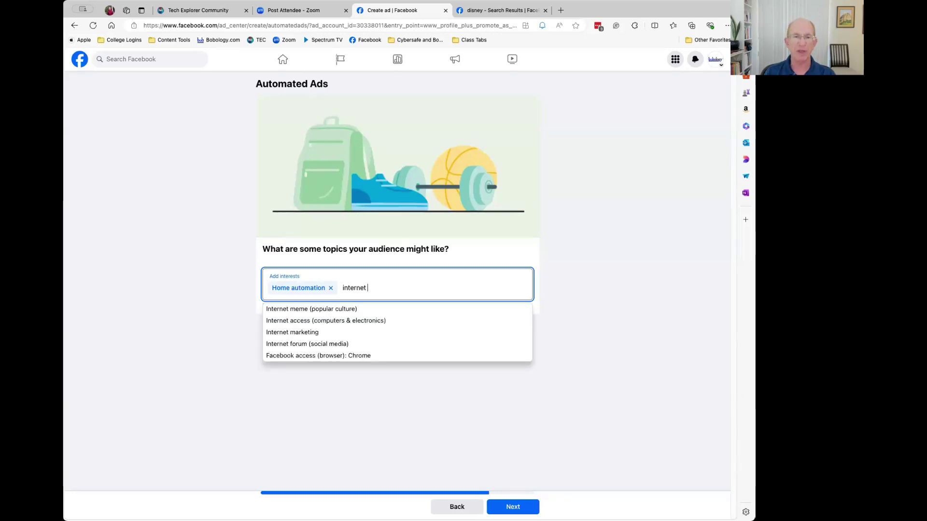
left_click(347, 333)
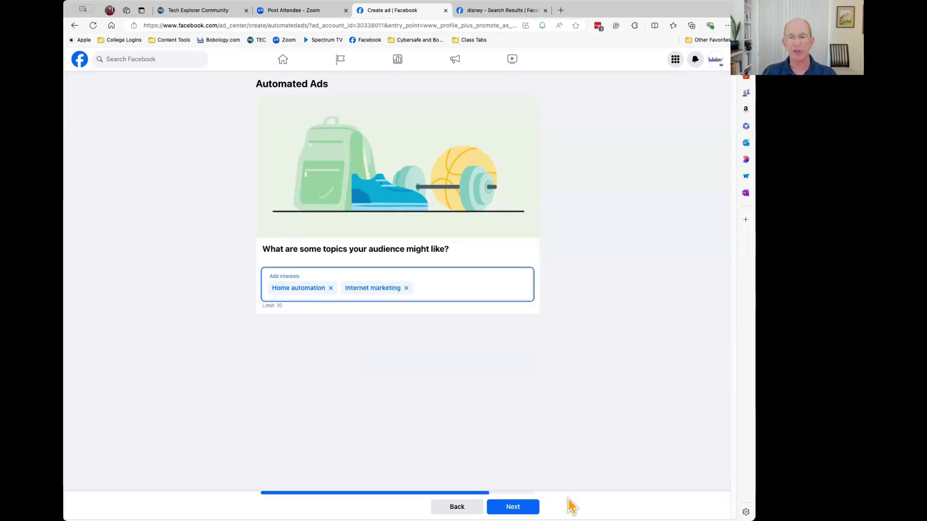
left_click(513, 507)
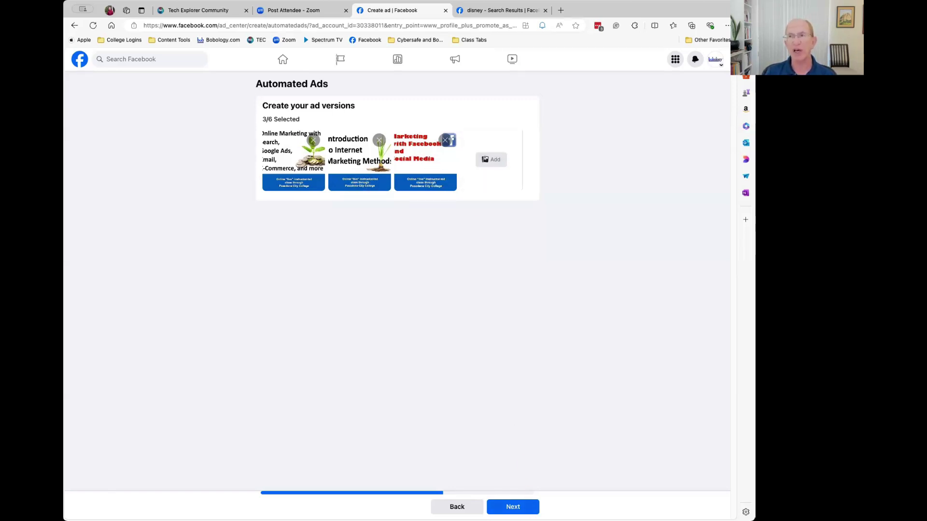
Accept the preselected ad versions and examine the automated ad's goal, contact form, settings, estimated results and payment summary.
left_click(513, 507)
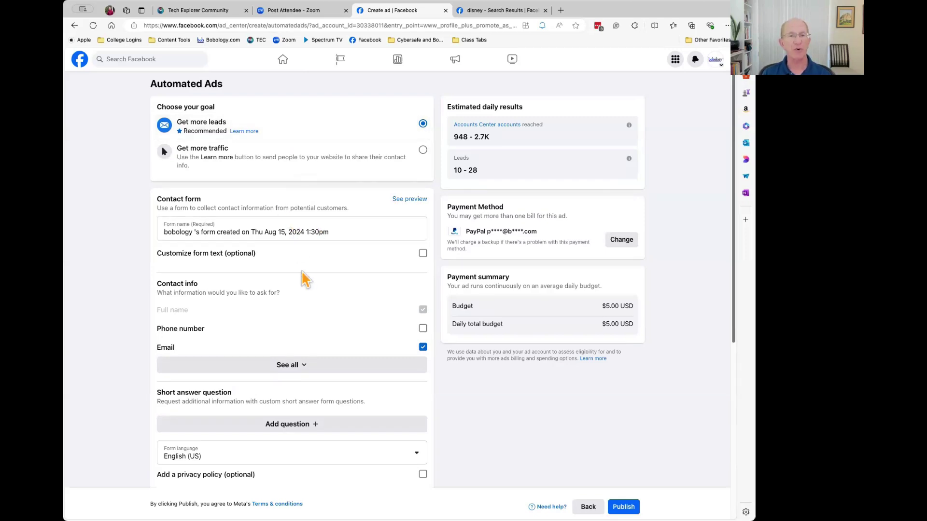
scroll(304, 279, "down", 5)
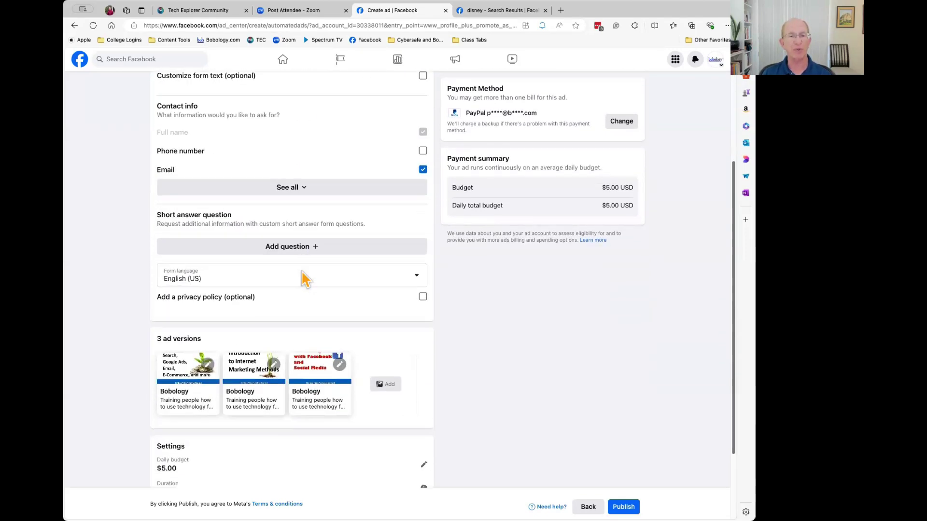
scroll(304, 279, "down", 3)
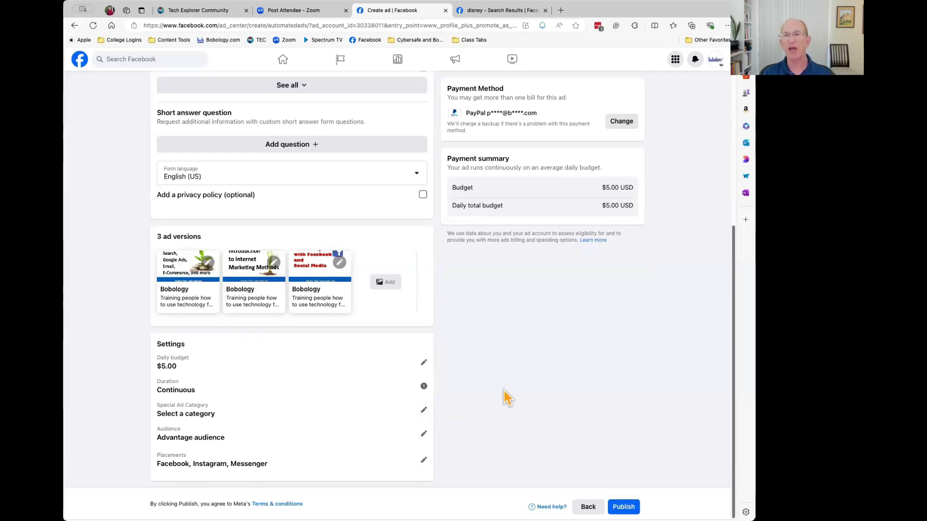
scroll(524, 383, "up", 6)
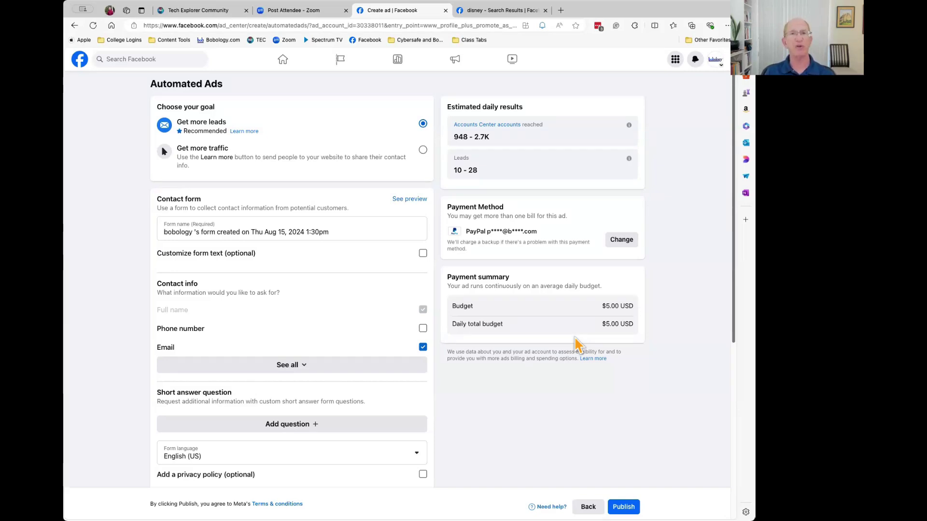
Leave the Automated Ads setup without publishing and open the Ad Center from the home feed.
left_click(282, 62)
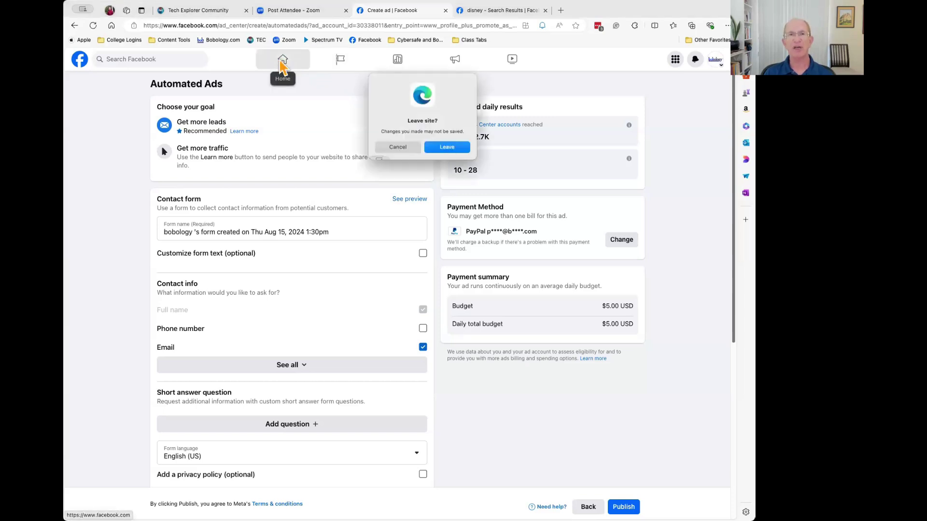
left_click(443, 147)
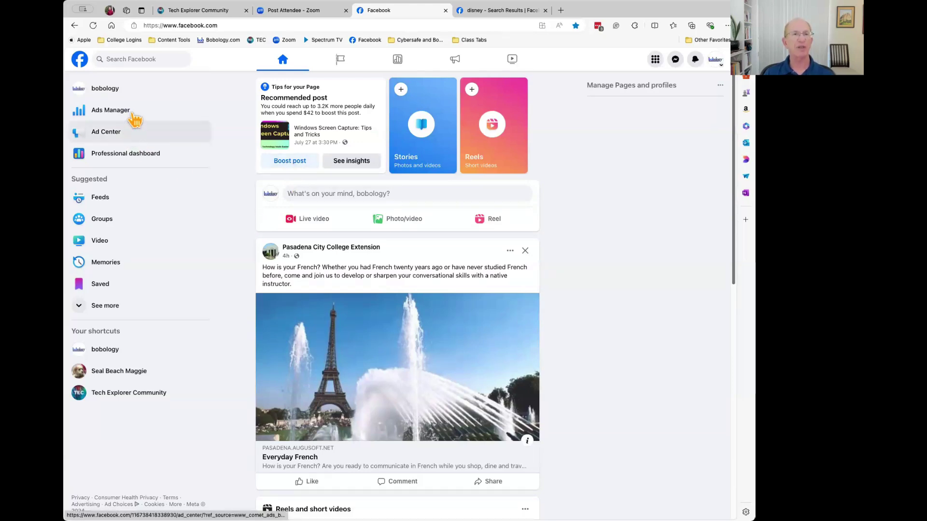
left_click(134, 138)
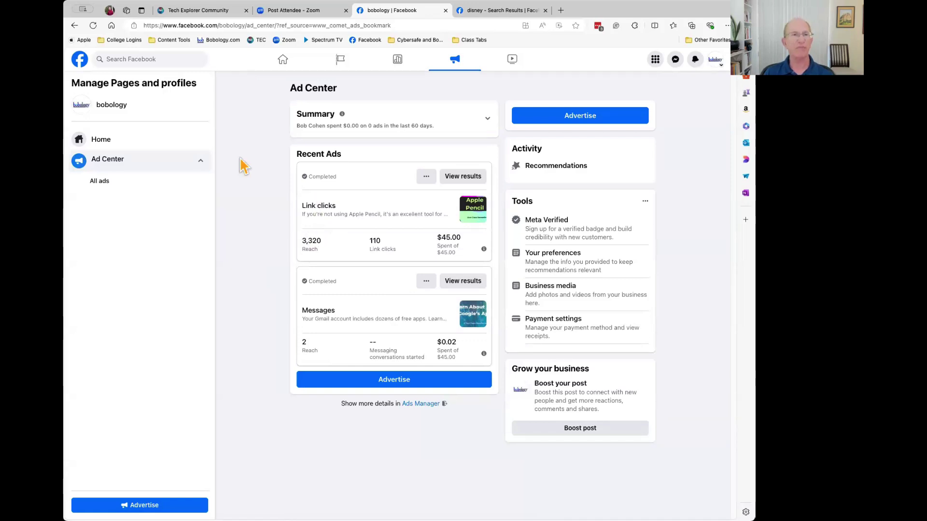
Go to the bobology Page and start a new ad from its advertising options.
left_click(145, 145)
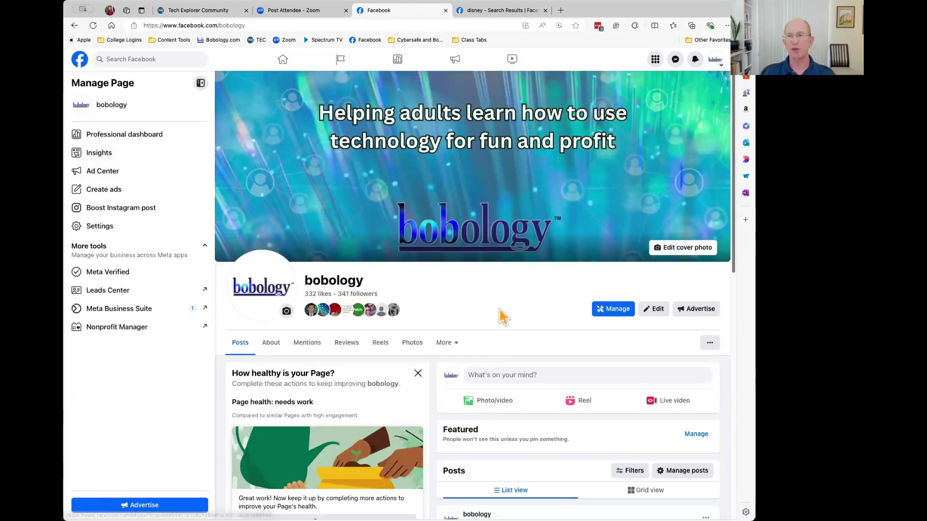
left_click(701, 312)
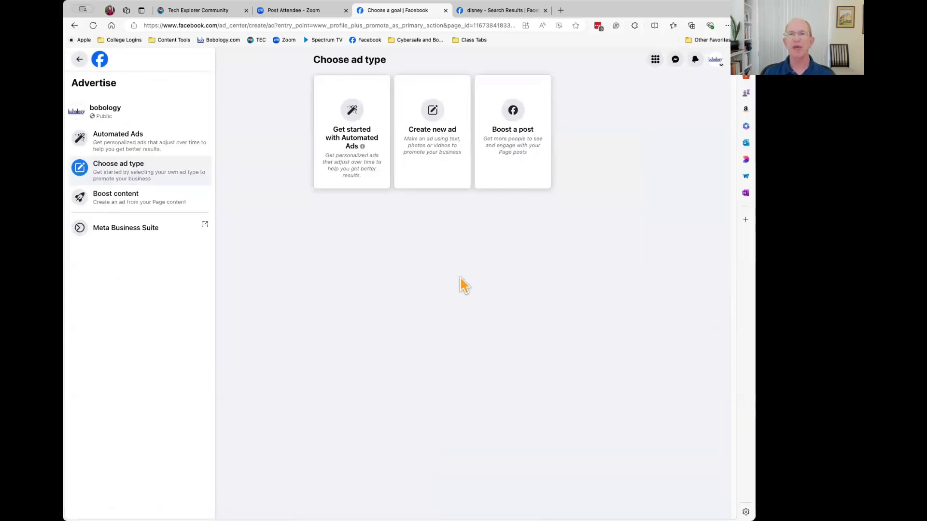
left_click(429, 157)
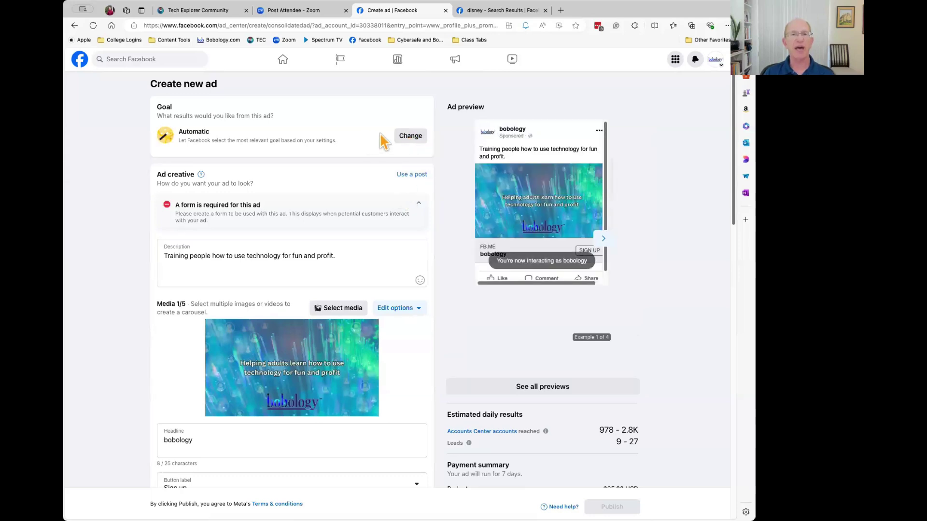
Change the new ad's goal to "Get more website visitors" and save it.
left_click(409, 136)
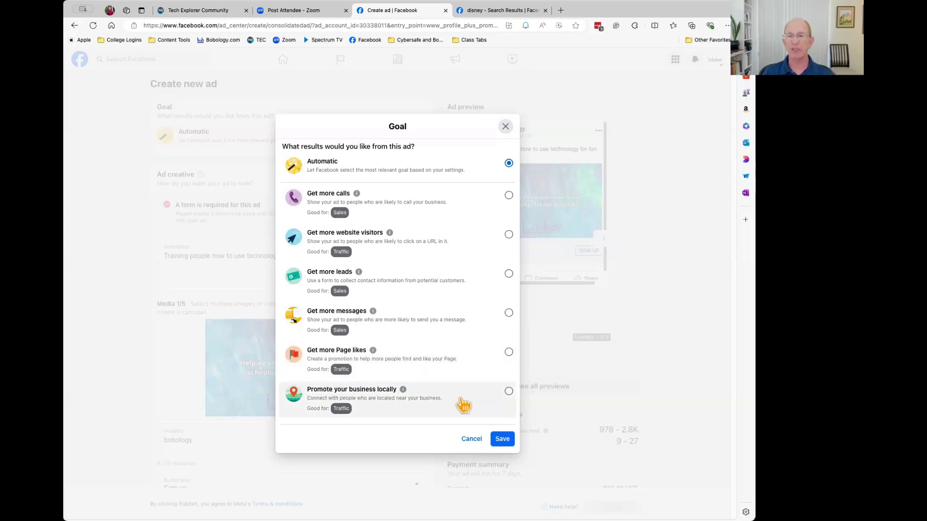
left_click(509, 235)
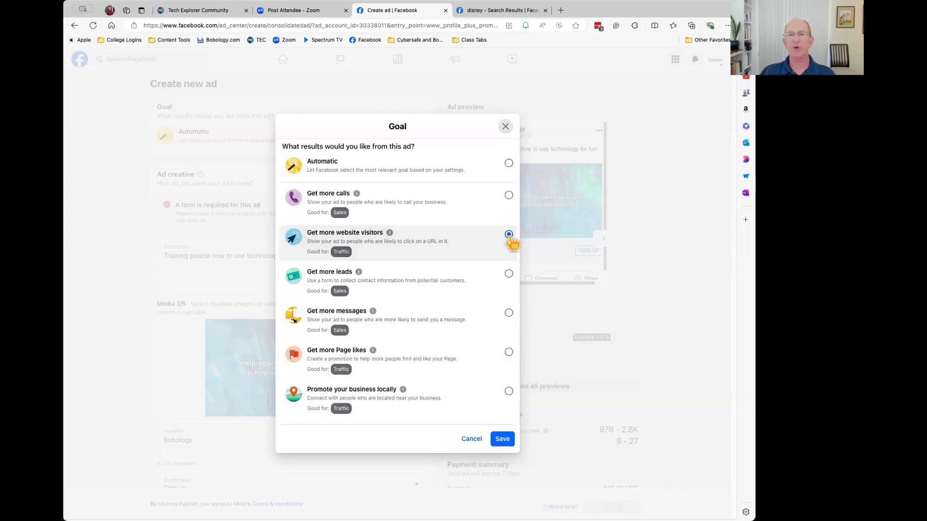
left_click(503, 439)
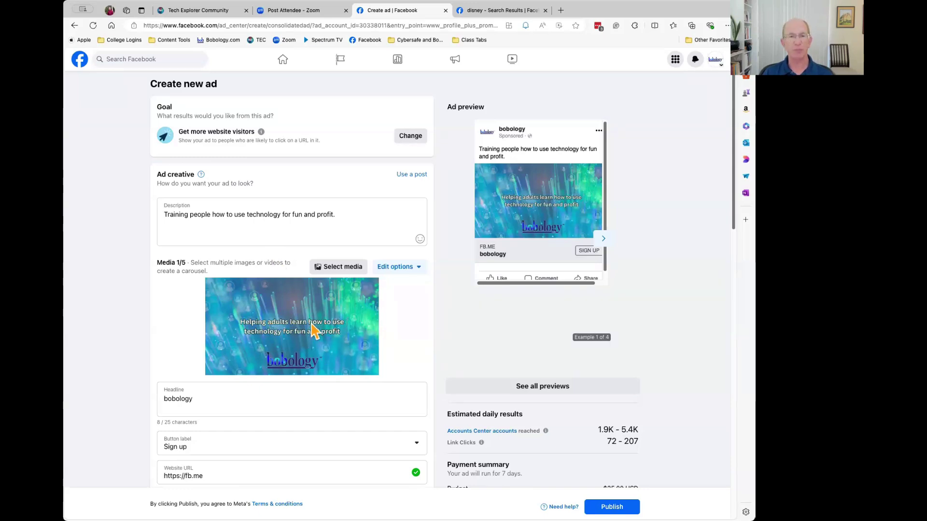
Set the ad's button label to "Learn more" and check it in the ad preview.
scroll(314, 332, "down", 5)
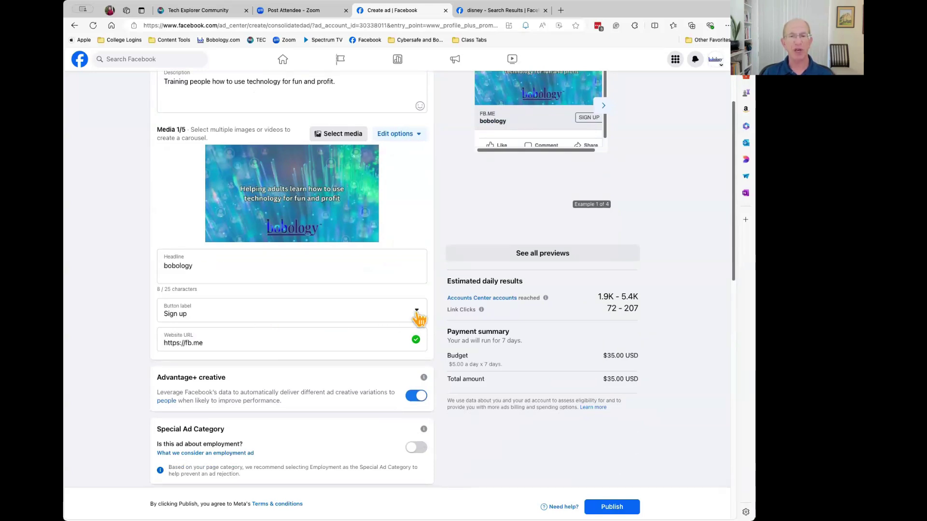
left_click(361, 316)
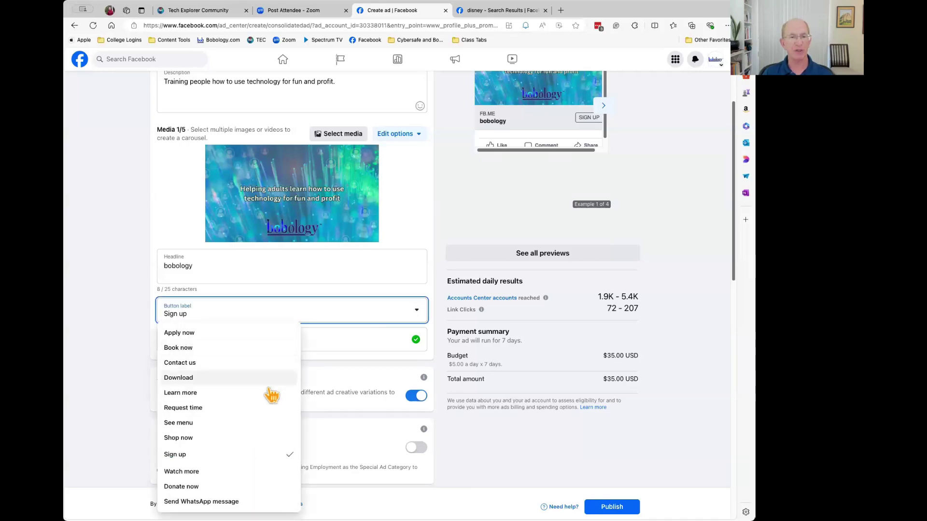
left_click(263, 400)
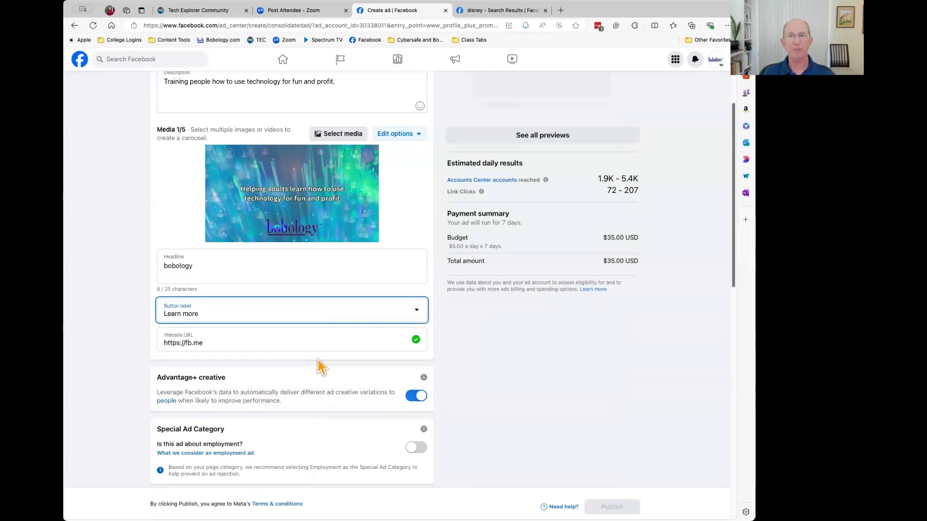
scroll(502, 363, "up", 3)
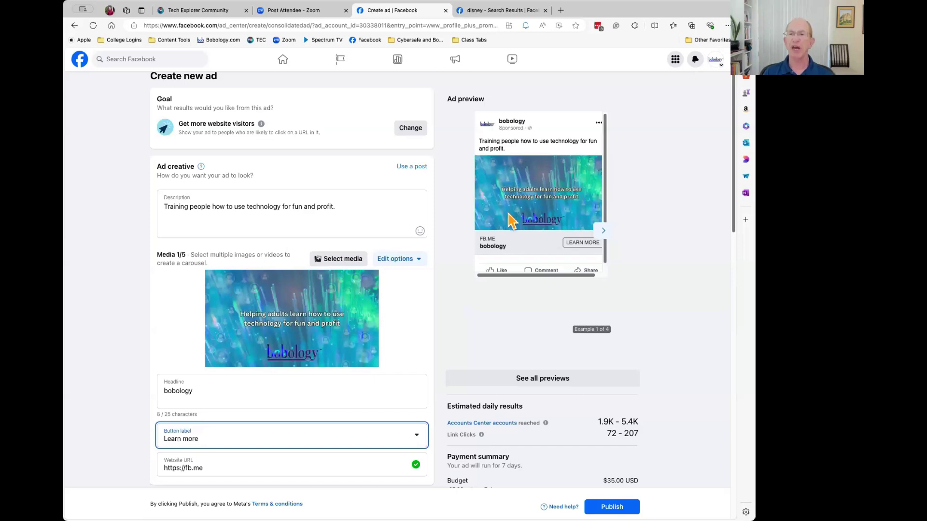
scroll(531, 246, "down", 1)
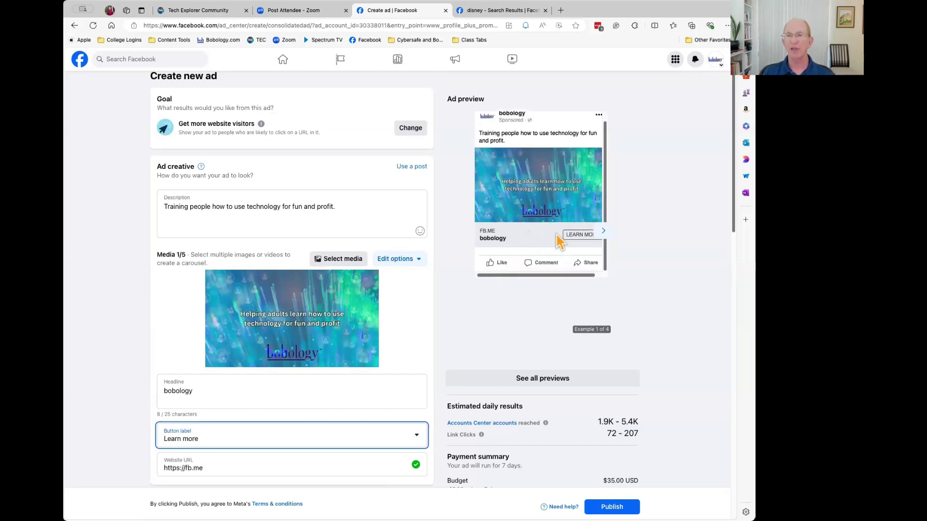
Expand the Advantage detailed targeting notice and set the ad's audience to "People you choose through targeting".
scroll(572, 241, "up", 1)
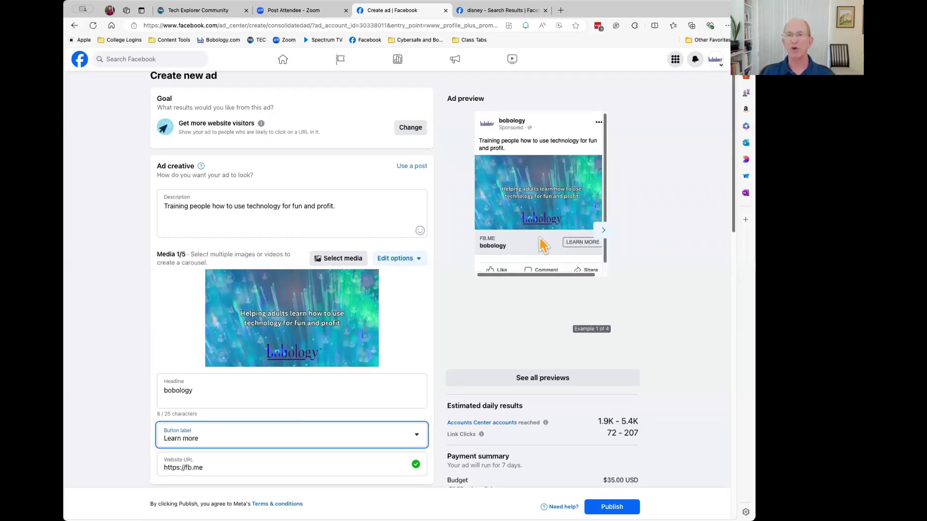
scroll(626, 263, "down", 10)
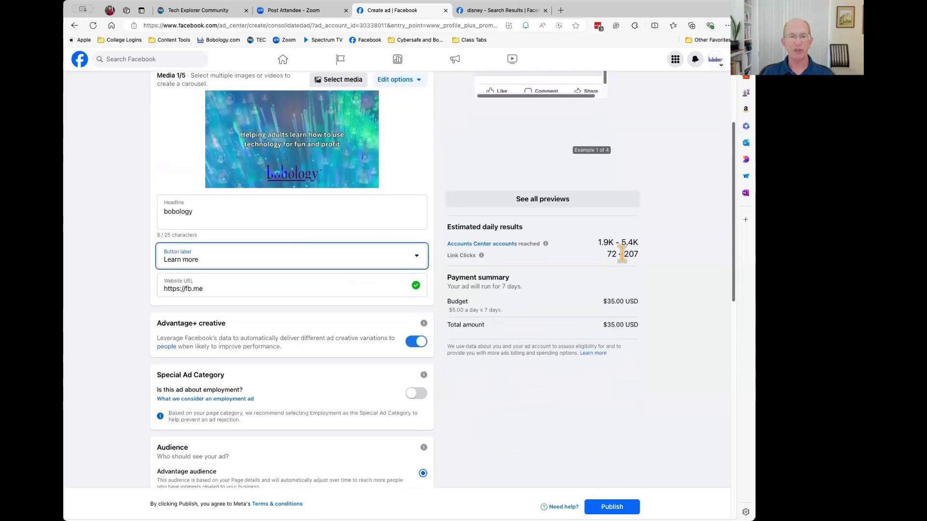
scroll(626, 263, "down", 4)
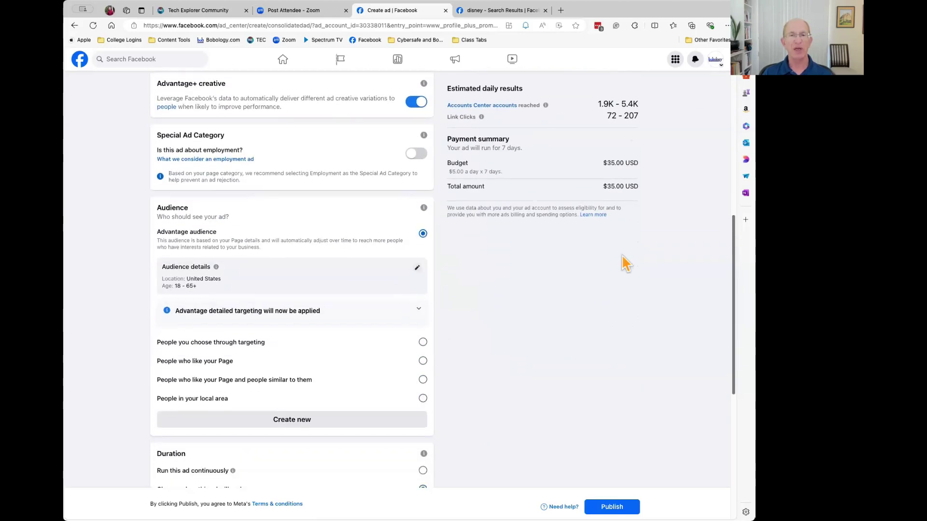
scroll(627, 263, "down", 1)
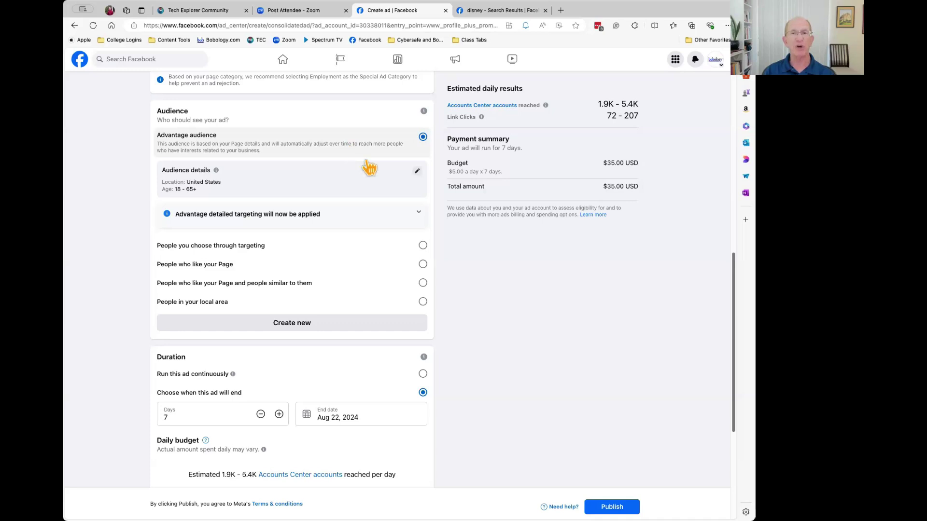
left_click(419, 212)
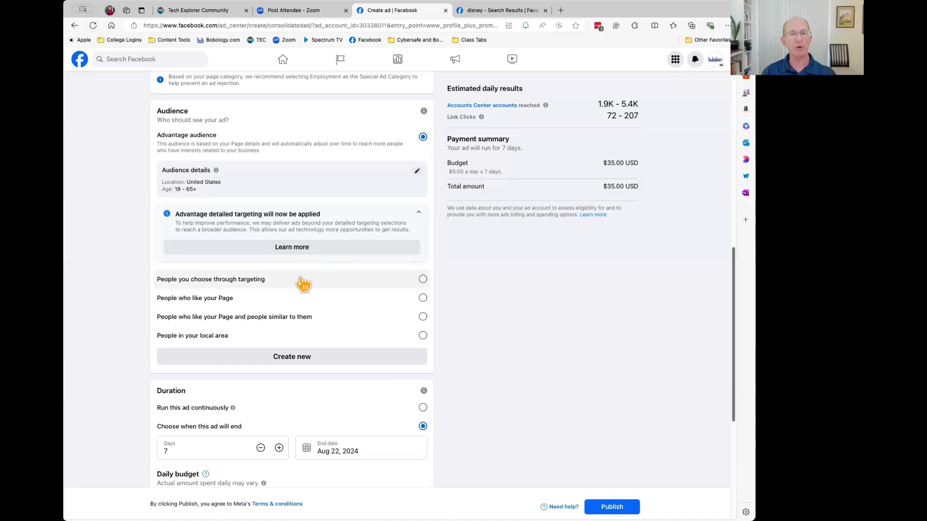
left_click(423, 279)
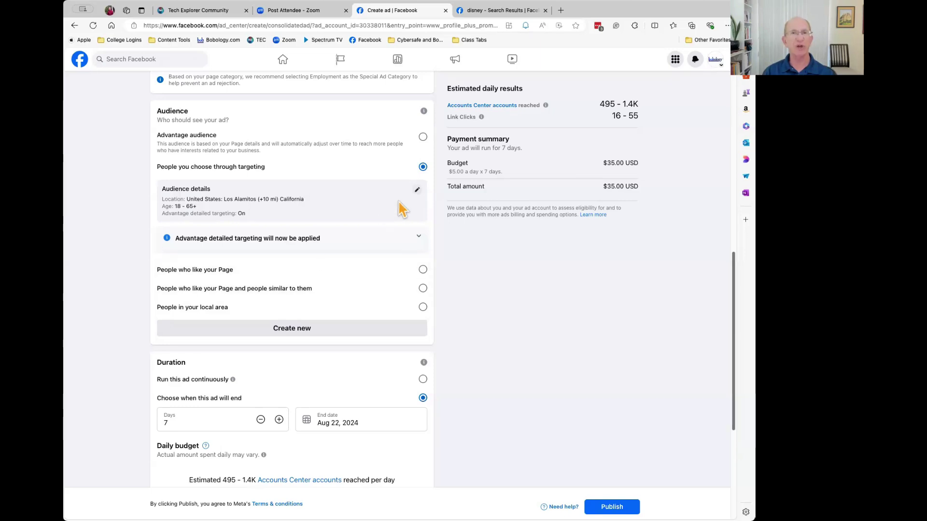
Open the chosen audience's details for editing and browse its detailed targeting categories.
scroll(384, 216, "down", 1)
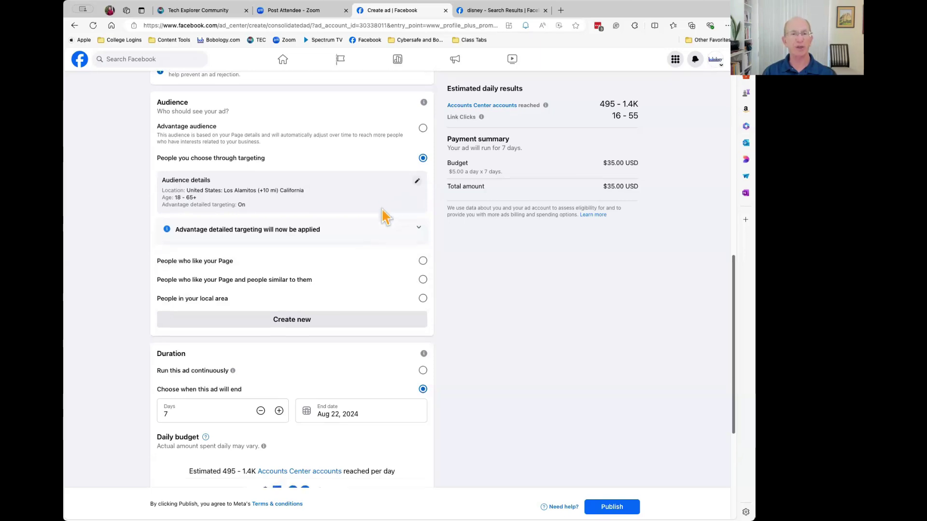
scroll(383, 216, "up", 1)
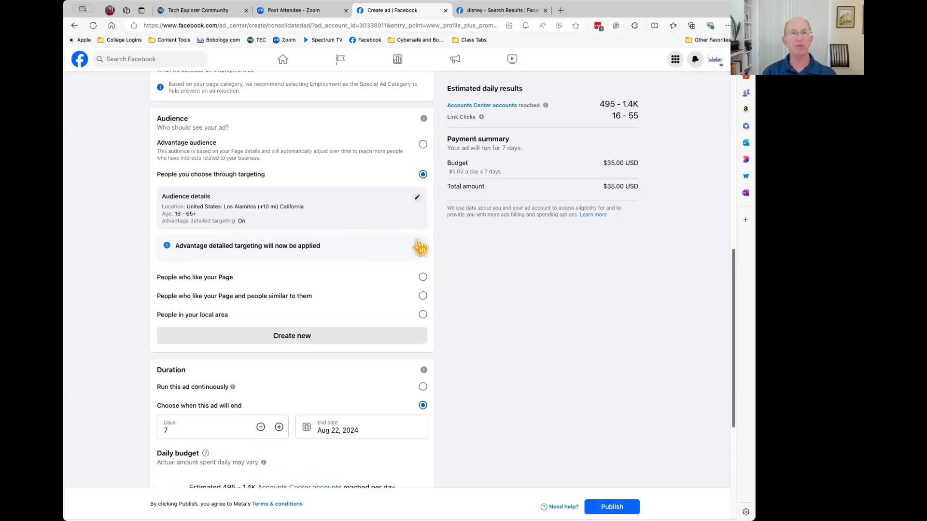
left_click(417, 198)
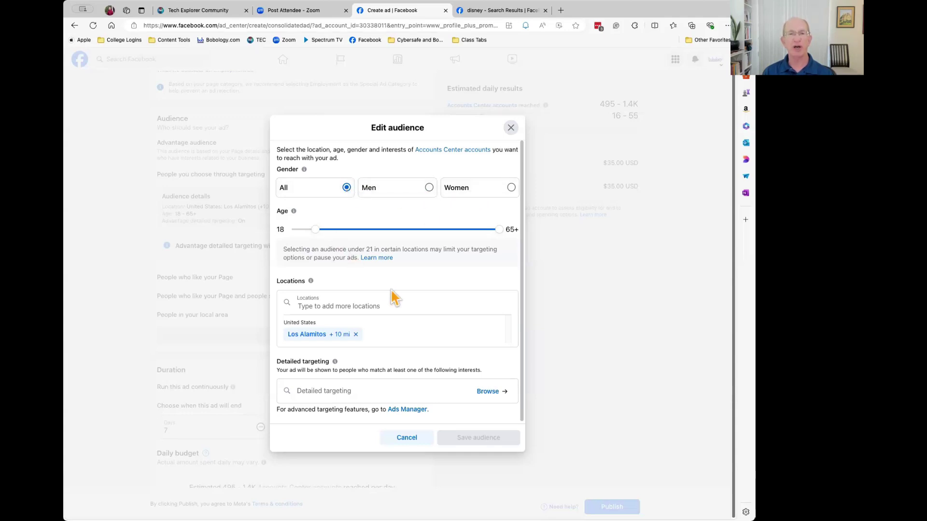
scroll(393, 299, "down", 1)
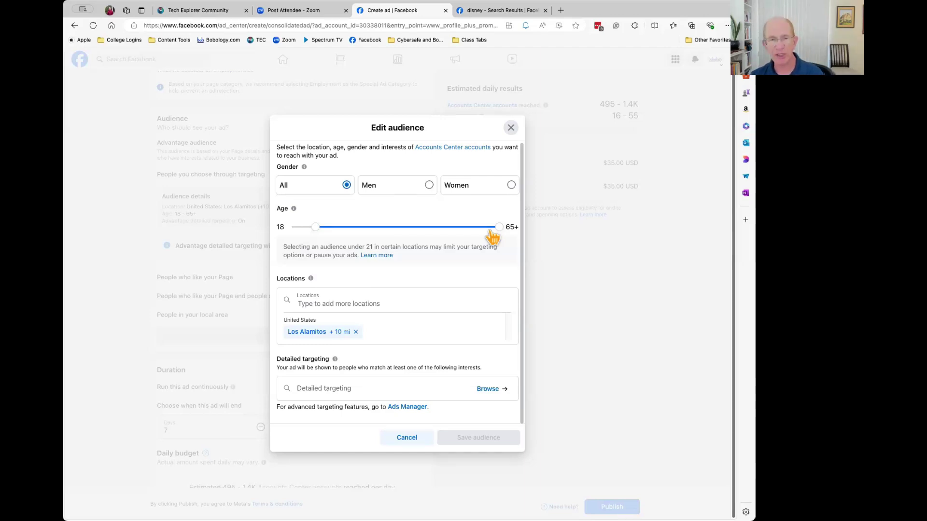
left_click(488, 391)
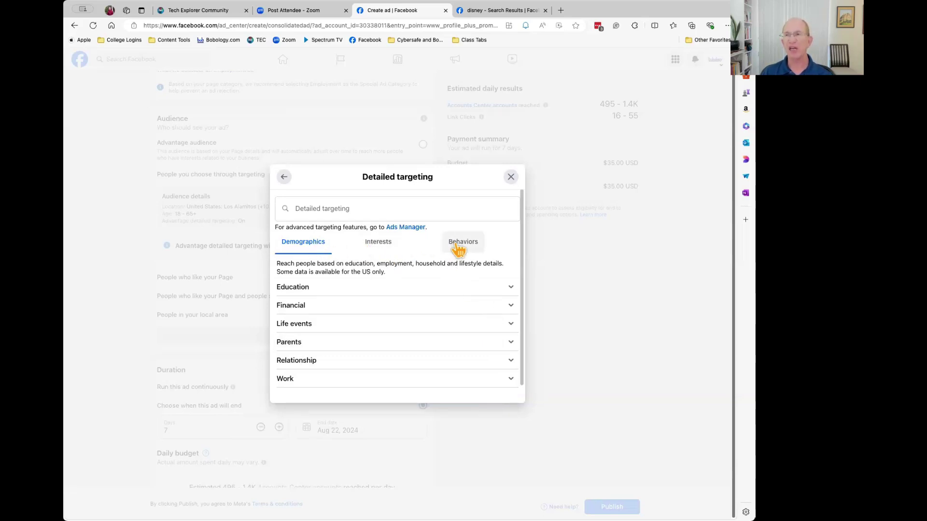
Under the Education demographics, pick University of Southern California as the school and GE as the field of study.
left_click(504, 293)
scroll(504, 294, "down", 2)
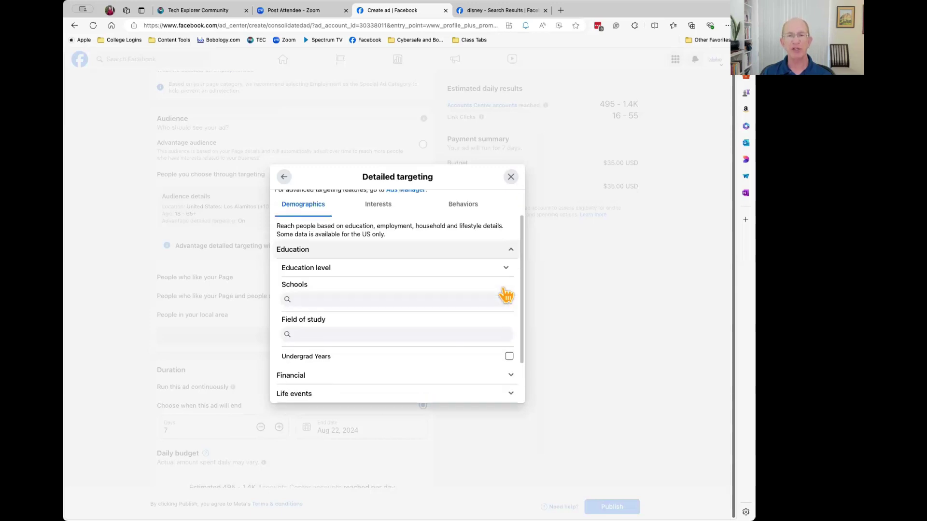
left_click(338, 288)
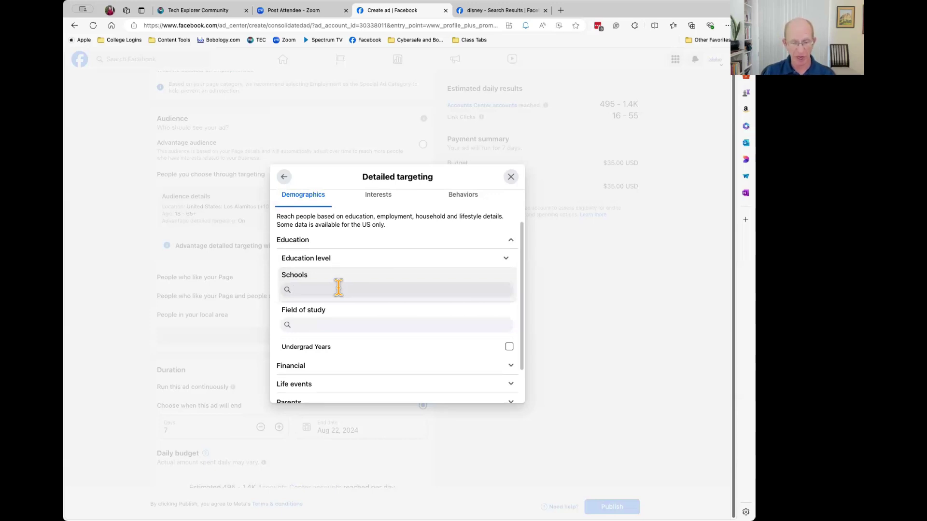
type("university")
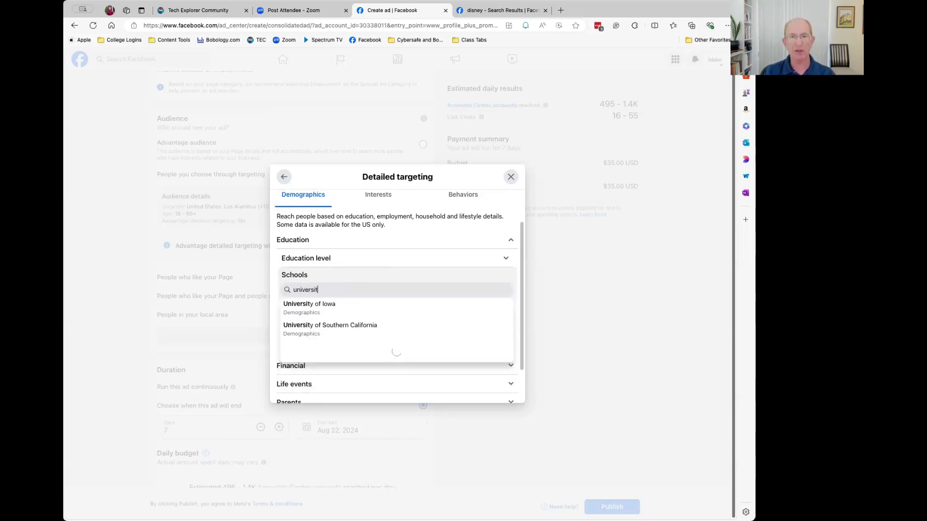
left_click(343, 328)
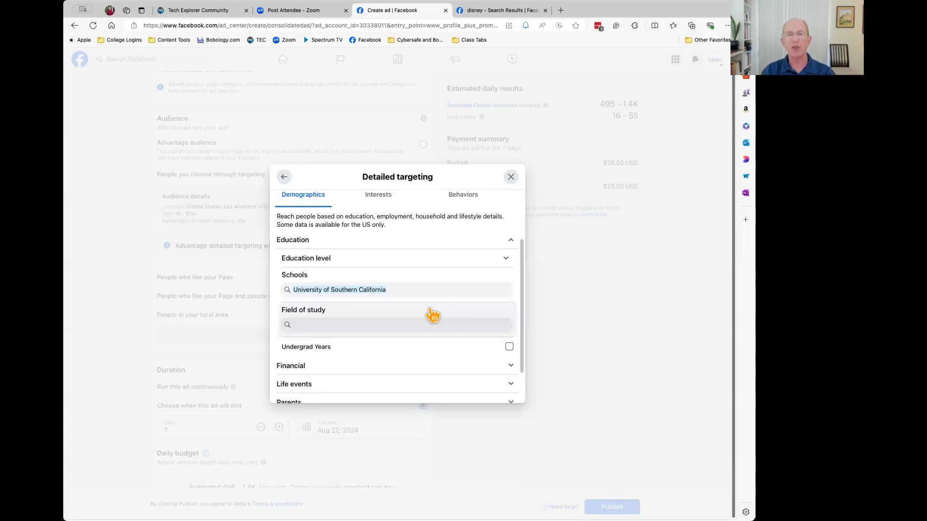
left_click(387, 325)
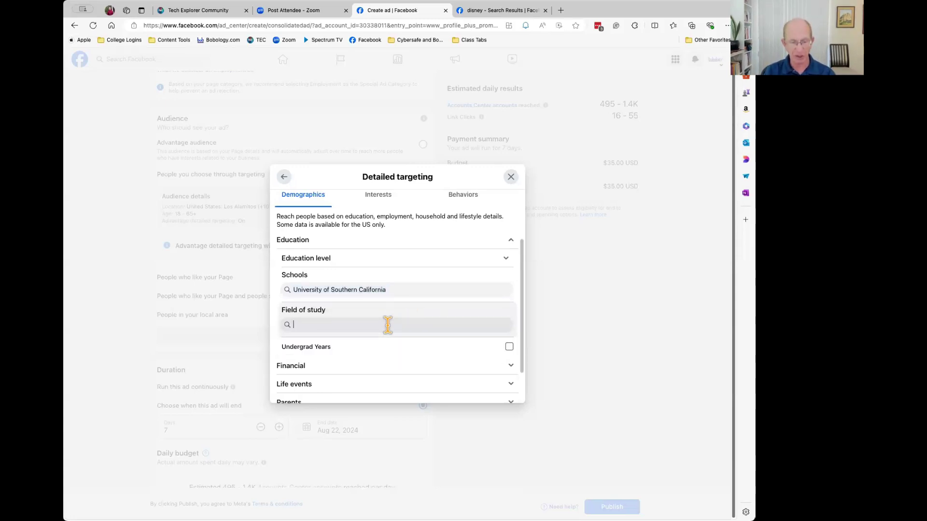
type("ge")
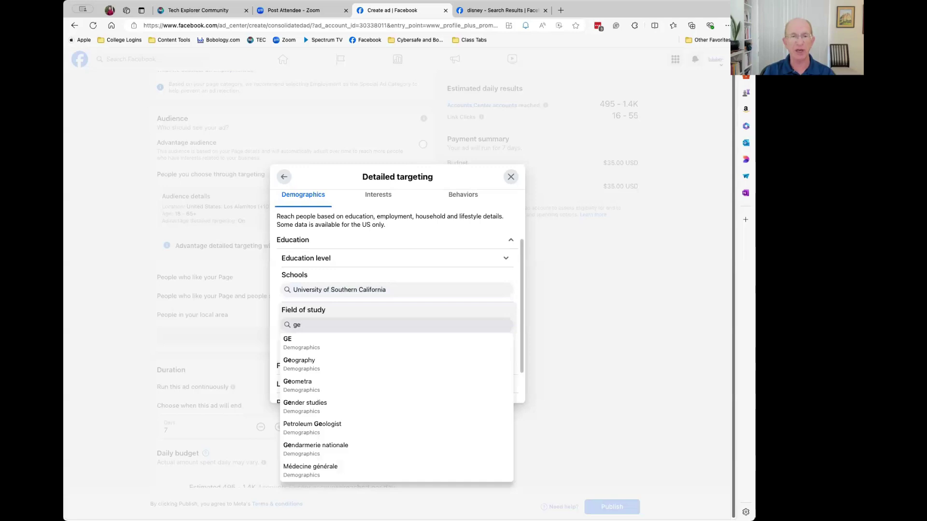
left_click(387, 352)
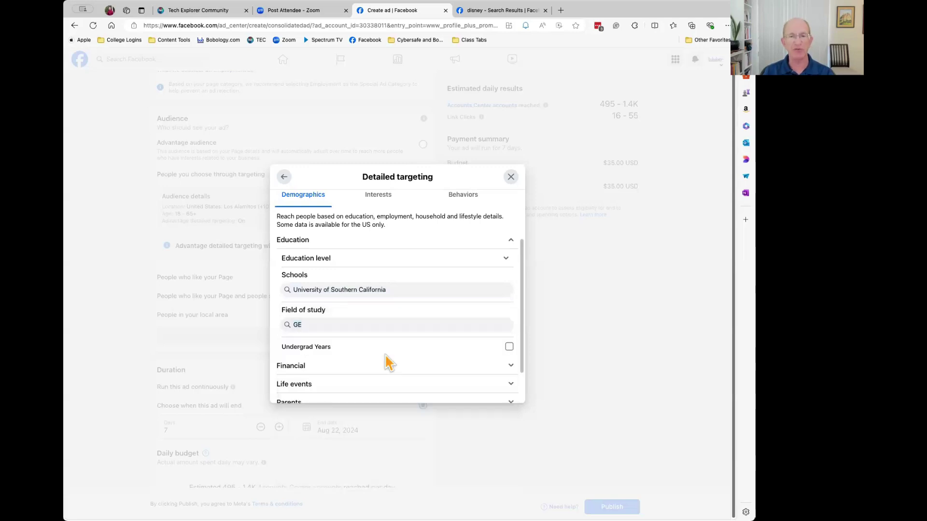
Preview the Undergrad Years range without keeping it enabled, and examine the household income options under Financial.
scroll(386, 362, "down", 2)
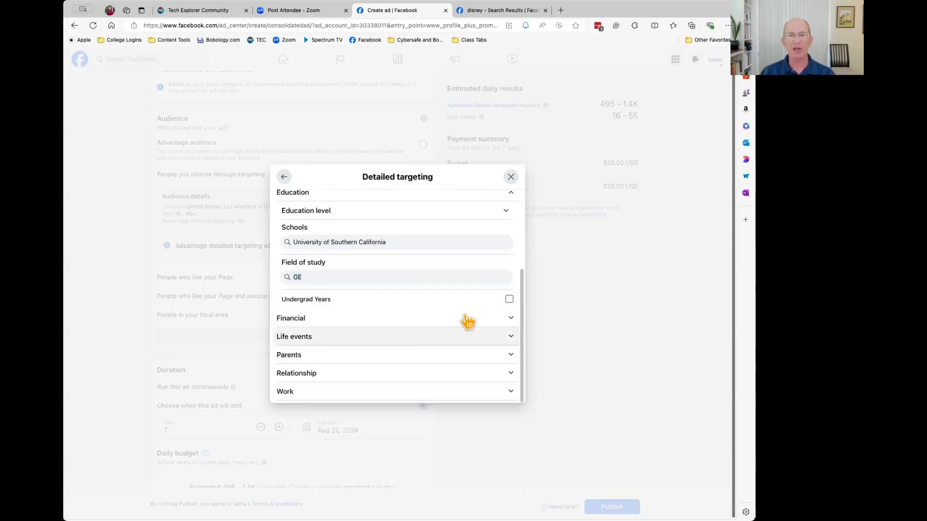
left_click(509, 300)
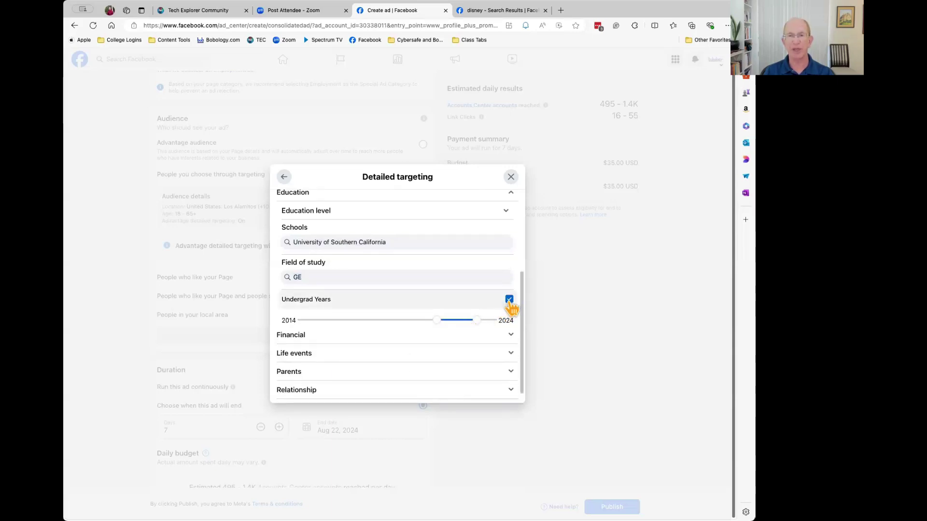
left_click(509, 300)
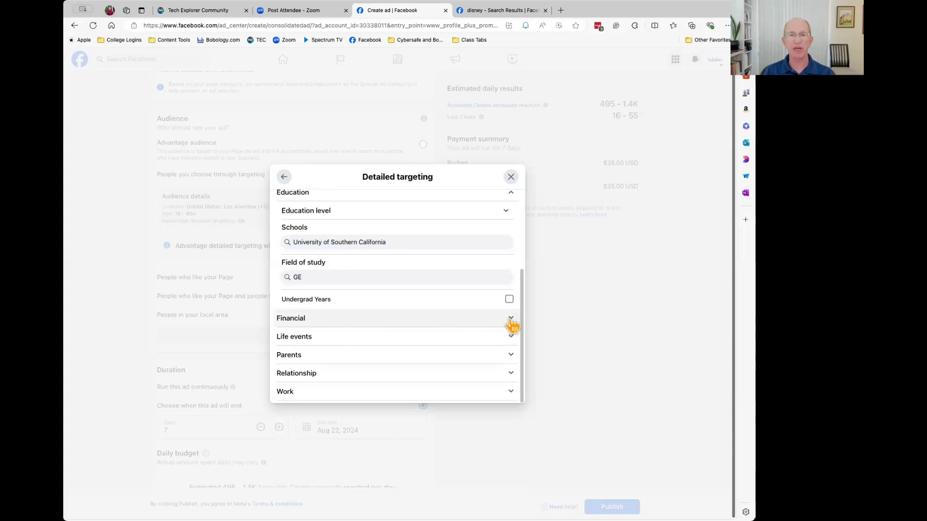
left_click(511, 319)
scroll(509, 328, "down", 1)
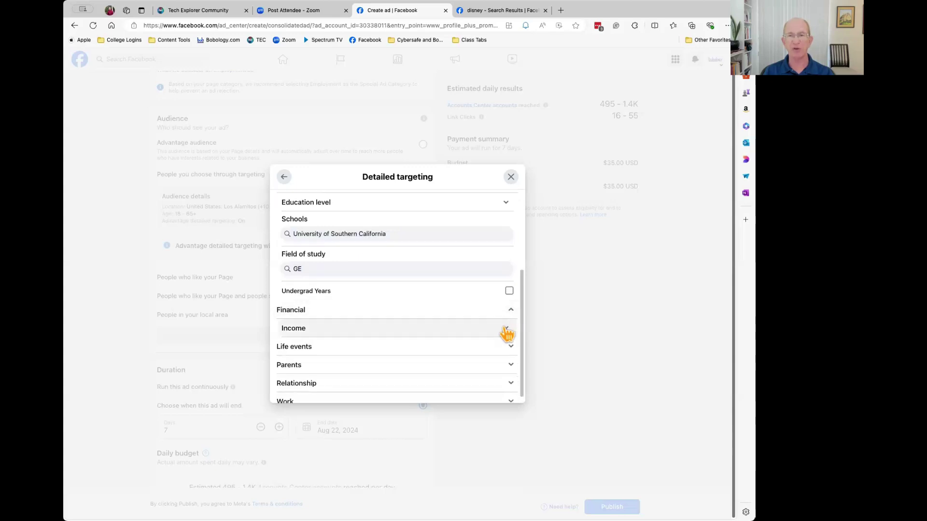
left_click(506, 330)
scroll(502, 331, "down", 3)
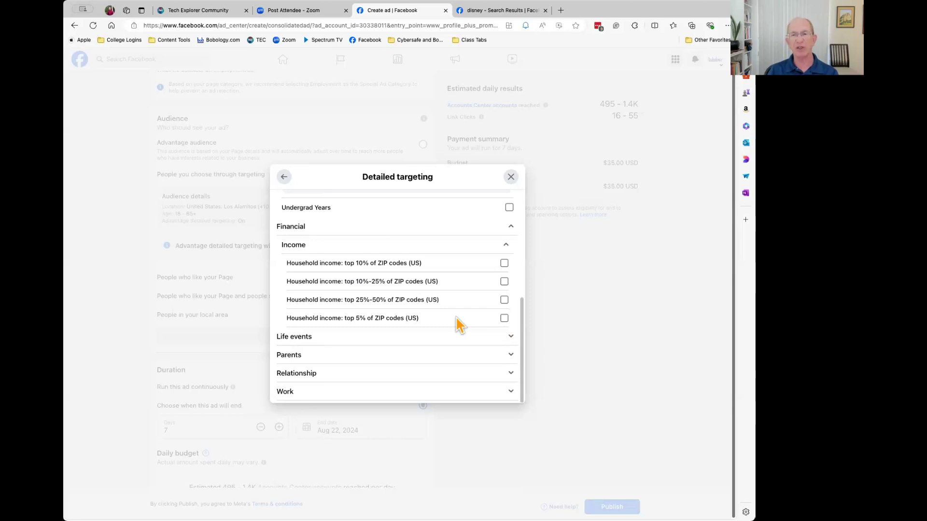
Examine the Life events targeting options, including the Anniversary and "Friends of" groups, without selecting any.
left_click(511, 337)
scroll(512, 341, "down", 5)
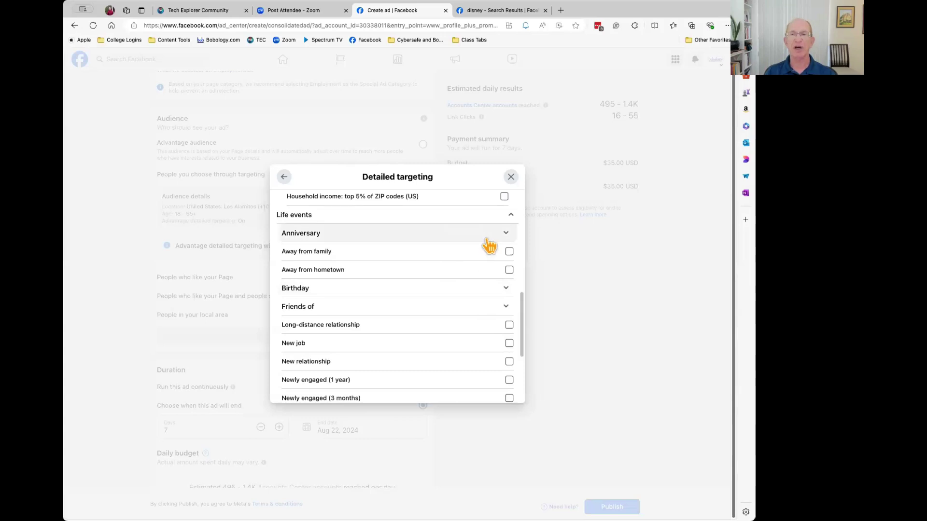
left_click(506, 236)
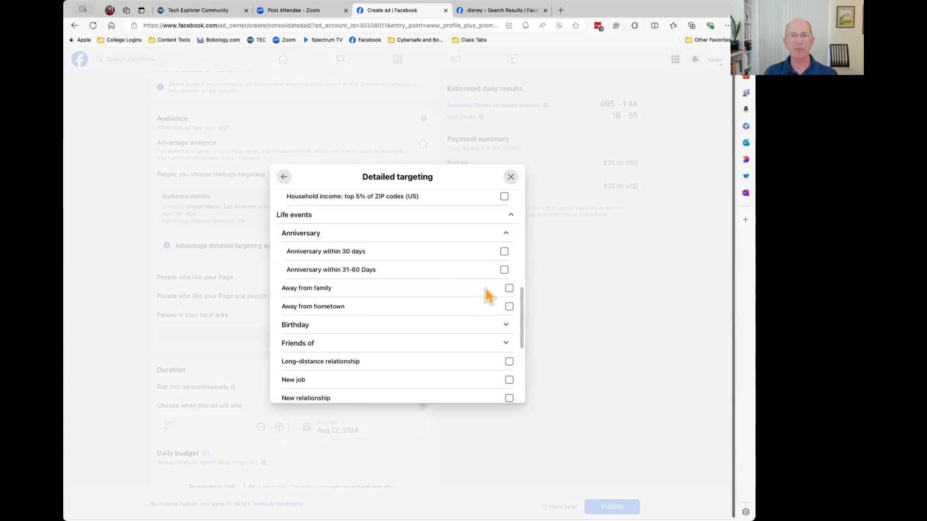
scroll(489, 295, "down", 1)
scroll(488, 295, "down", 1)
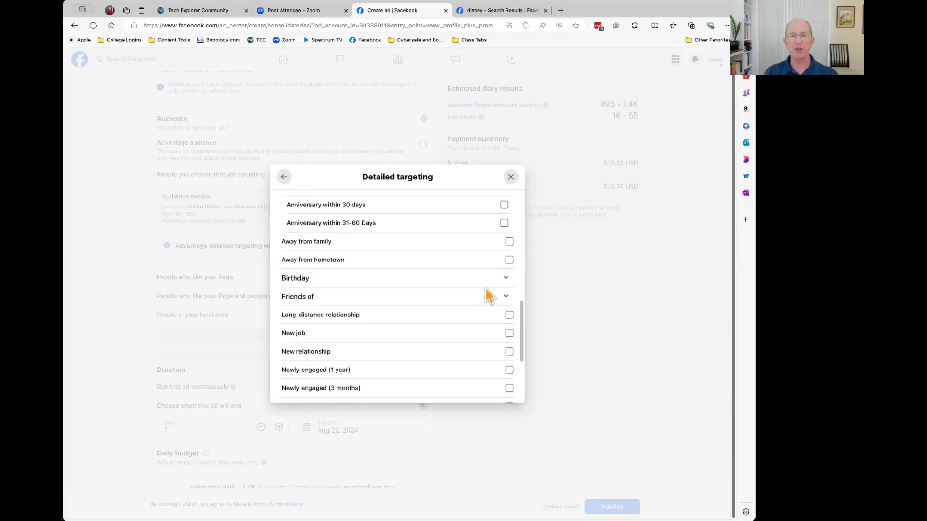
left_click(504, 295)
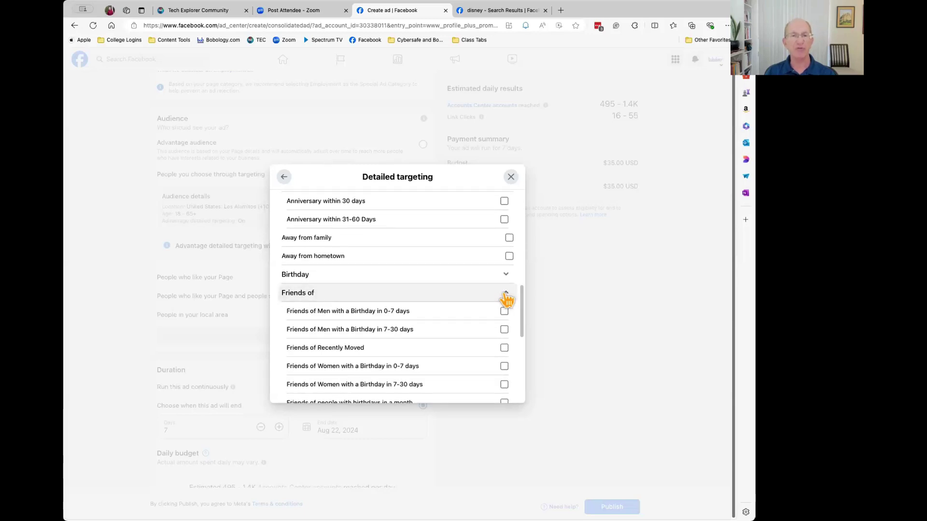
scroll(507, 300, "down", 4)
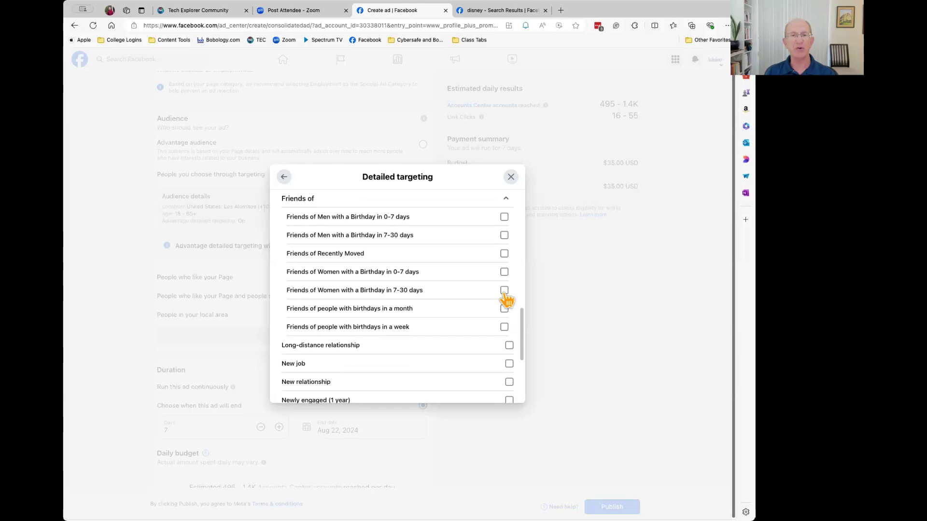
scroll(507, 300, "down", 4)
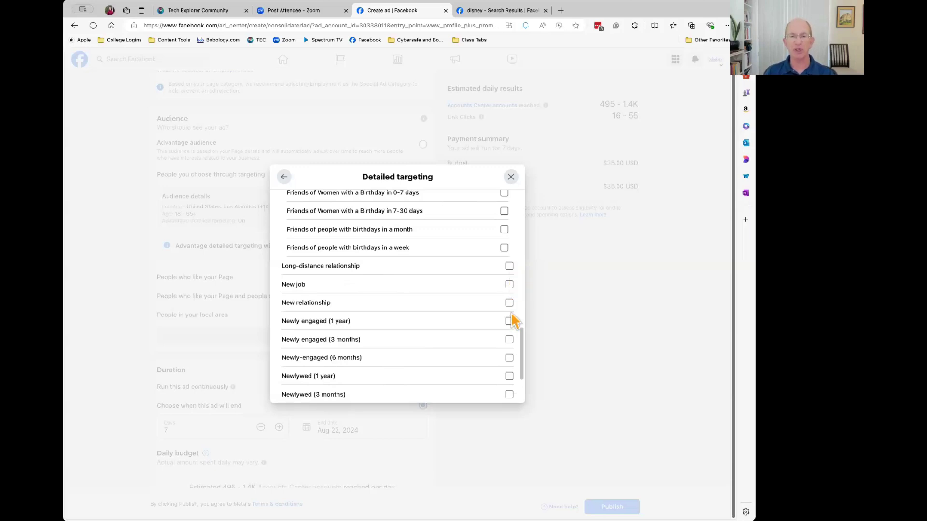
scroll(514, 321, "down", 3)
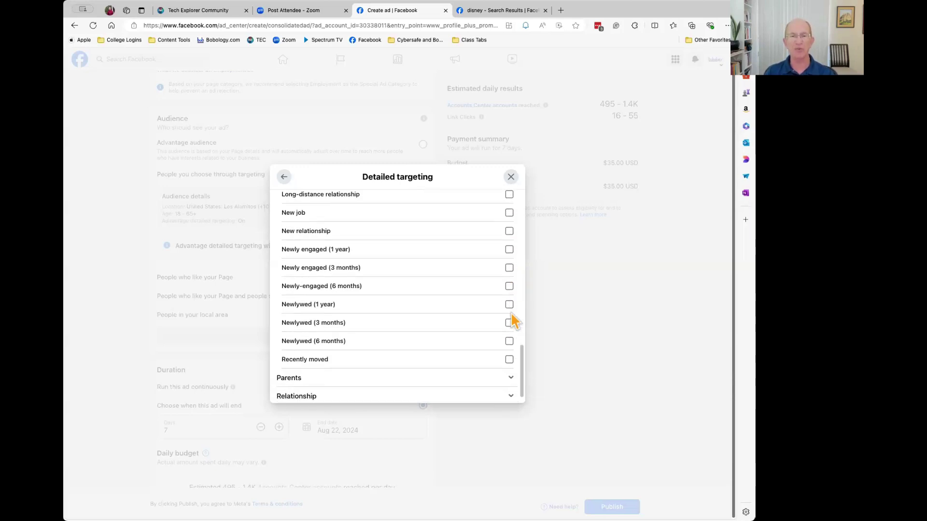
scroll(513, 321, "down", 1)
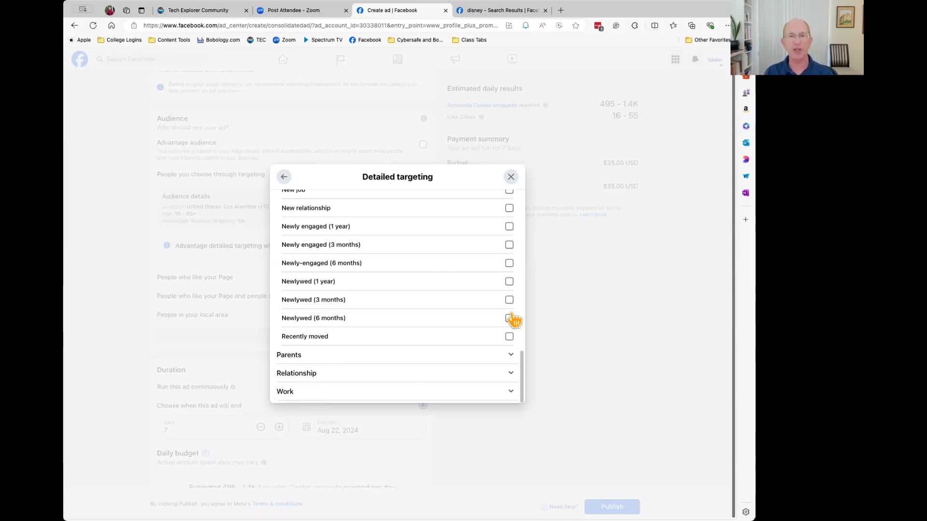
Examine the targeting options for all parents and for relationship status without selecting any.
left_click(513, 359)
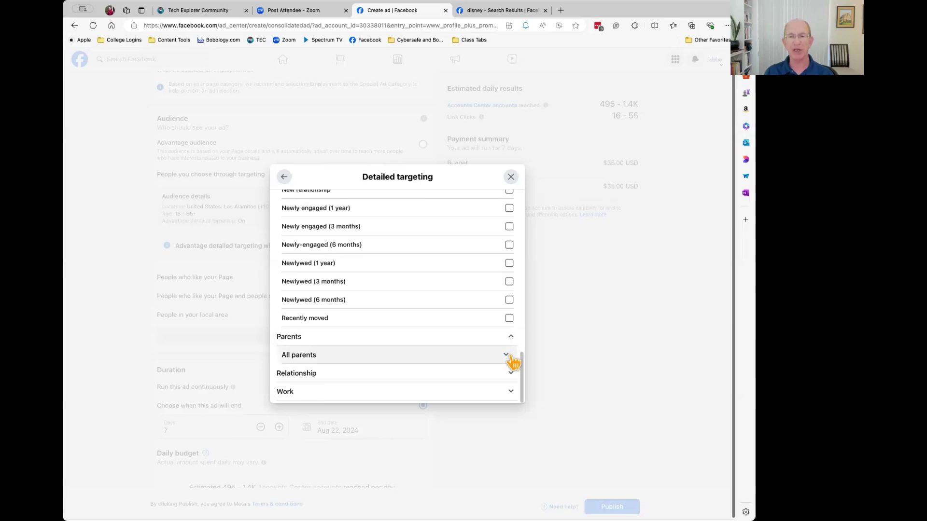
left_click(511, 360)
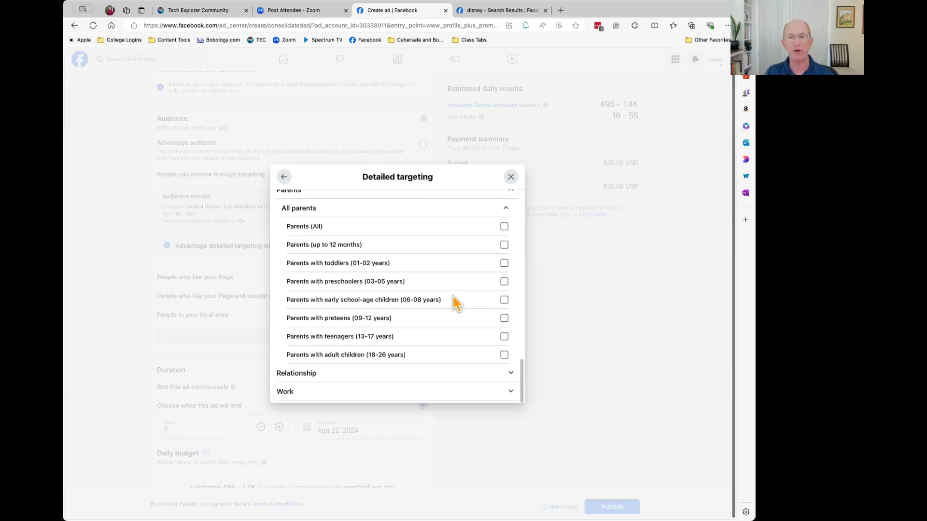
left_click(513, 377)
scroll(478, 372, "down", 1)
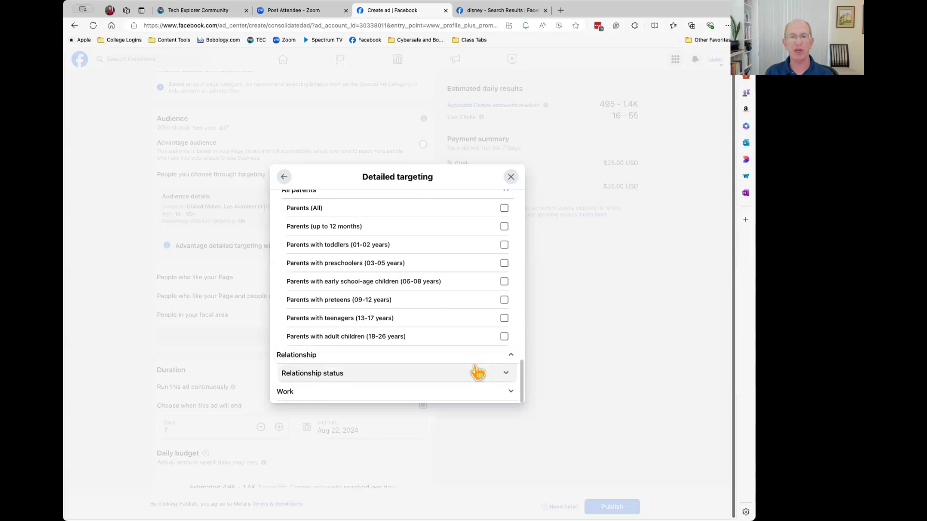
left_click(504, 377)
scroll(489, 374, "down", 2)
scroll(487, 374, "down", 2)
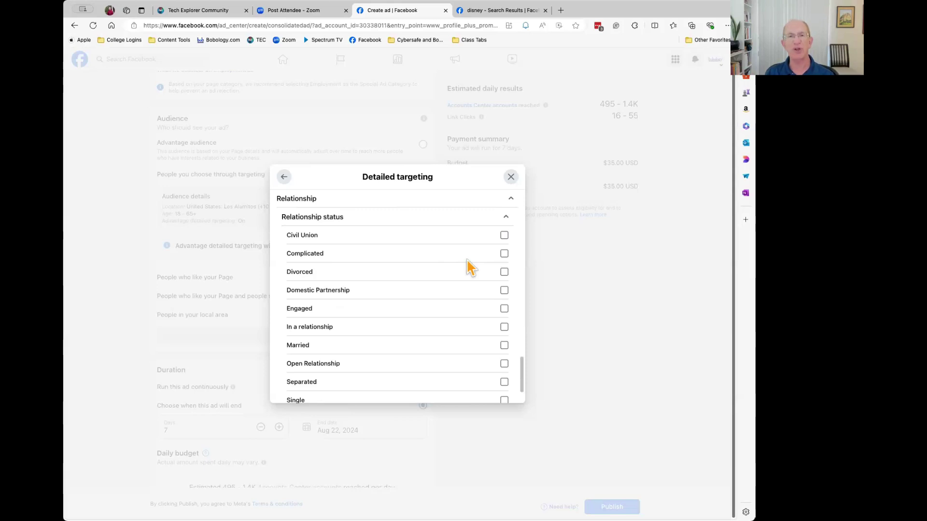
Add Toyota USA as an employer under the Work demographics.
scroll(471, 268, "down", 3)
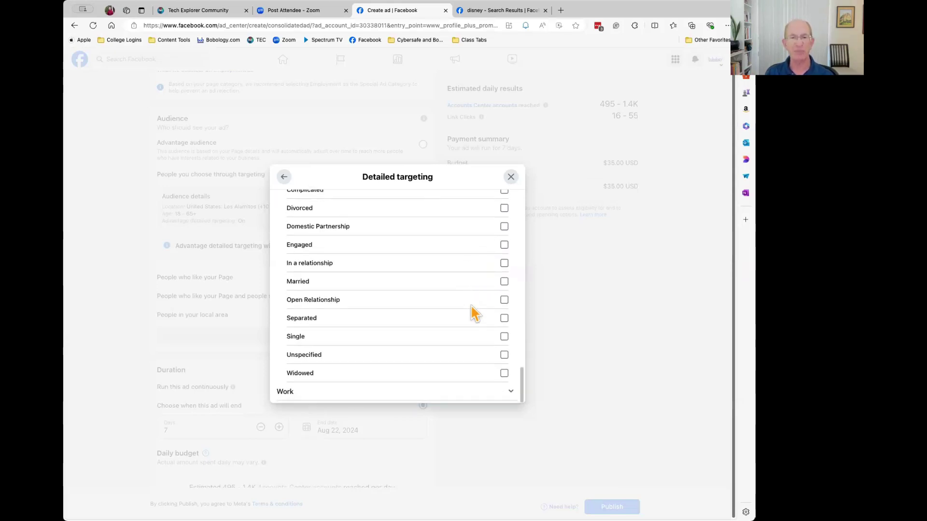
left_click(512, 395)
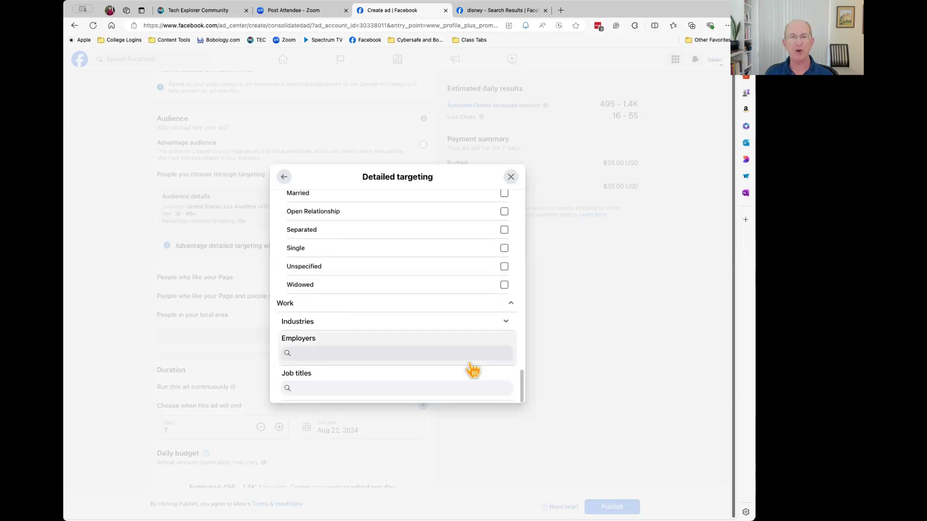
left_click(357, 353)
type("toyoa")
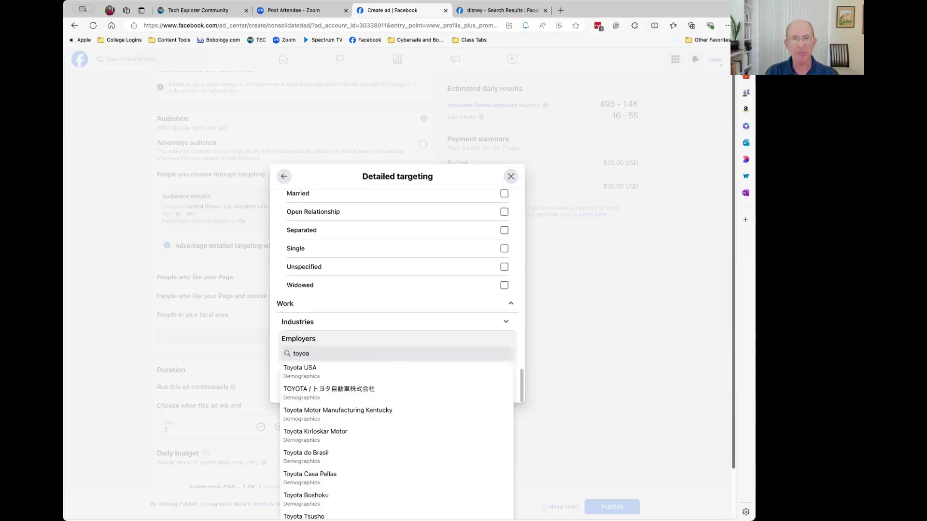
left_click(360, 371)
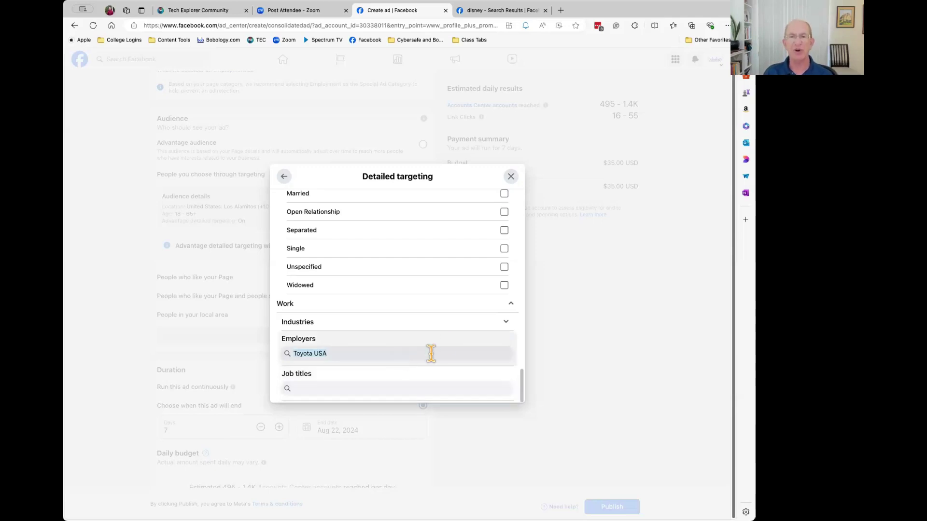
scroll(451, 343, "up", 8)
scroll(452, 346, "up", 15)
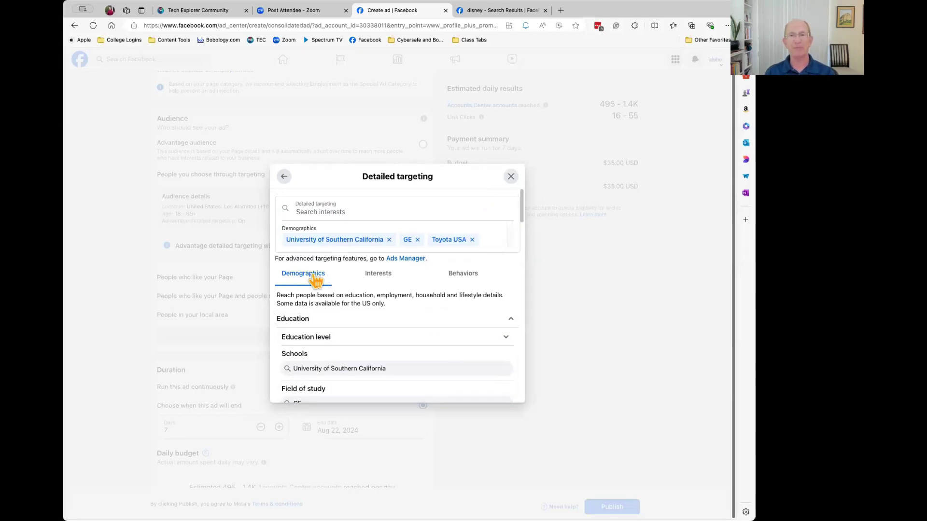
Examine the interest categories and the options under Business and industry without selecting any.
left_click(381, 275)
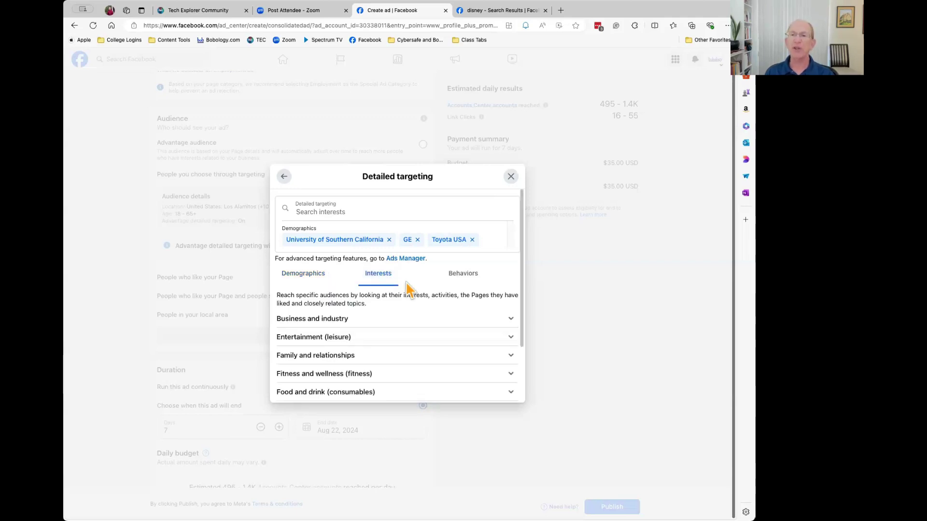
scroll(409, 290, "down", 2)
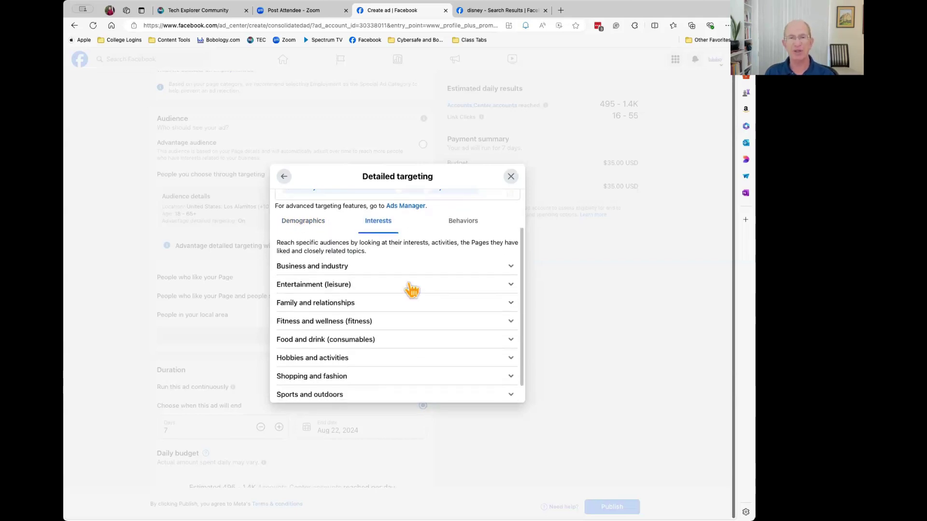
left_click(507, 271)
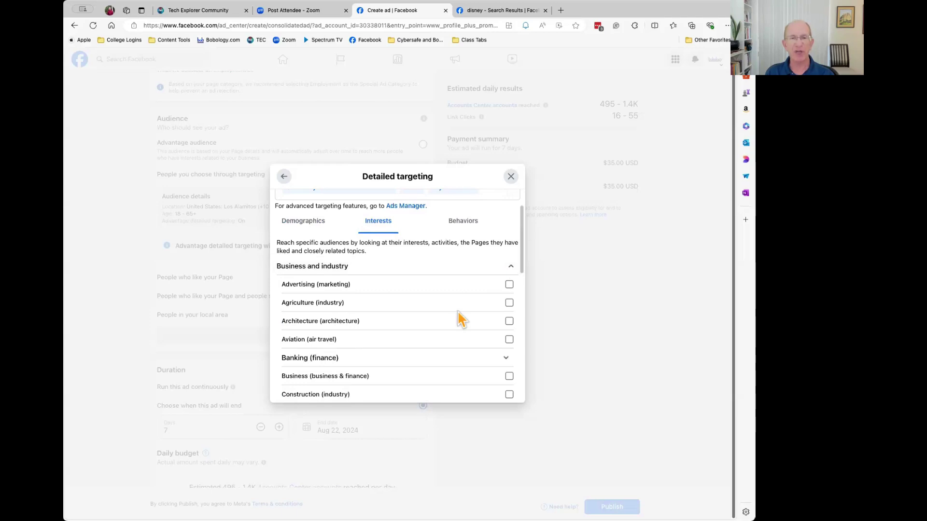
scroll(461, 319, "down", 6)
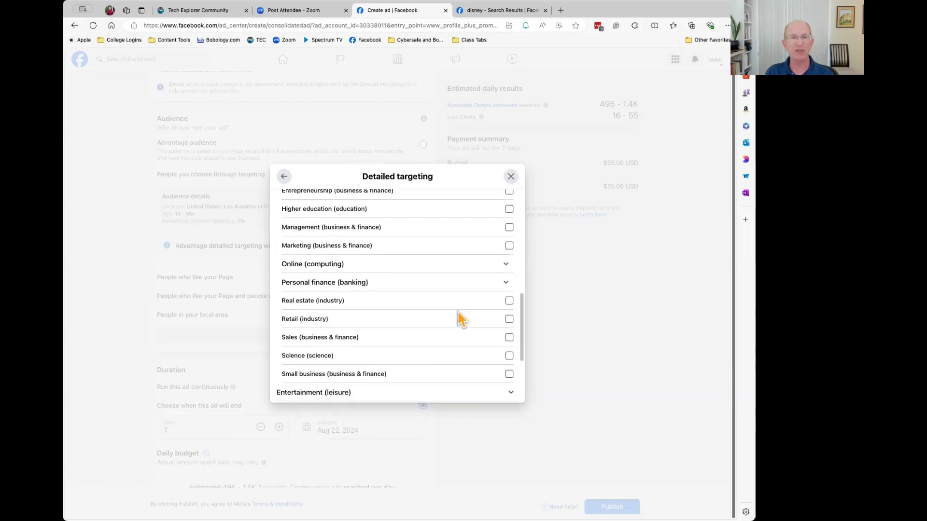
scroll(460, 319, "down", 2)
scroll(460, 318, "down", 2)
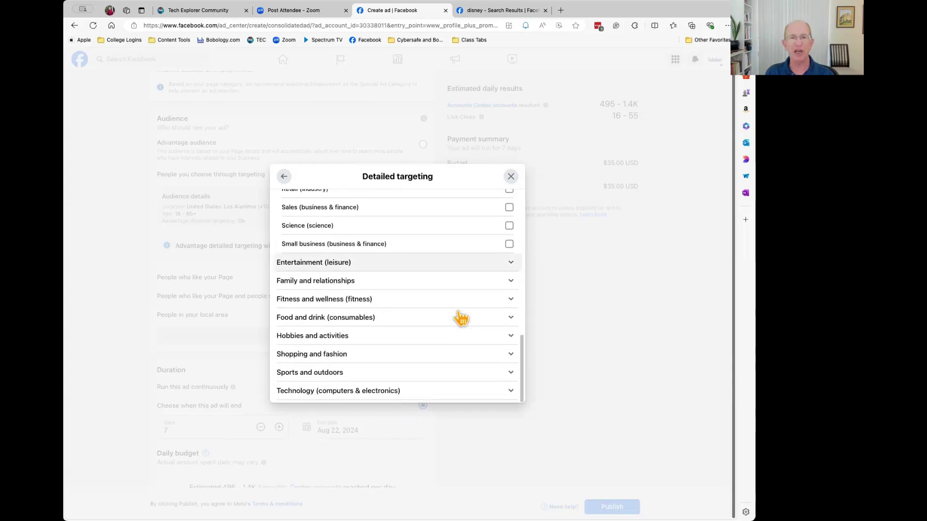
Examine the Entertainment interests, including Movies and Music, and the Family and relationships options without selecting any.
left_click(511, 267)
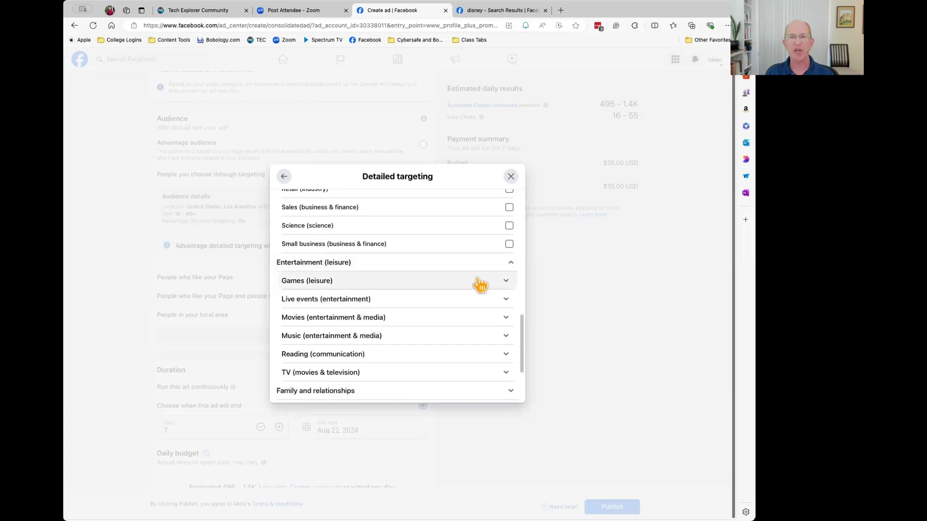
scroll(445, 319, "down", 2)
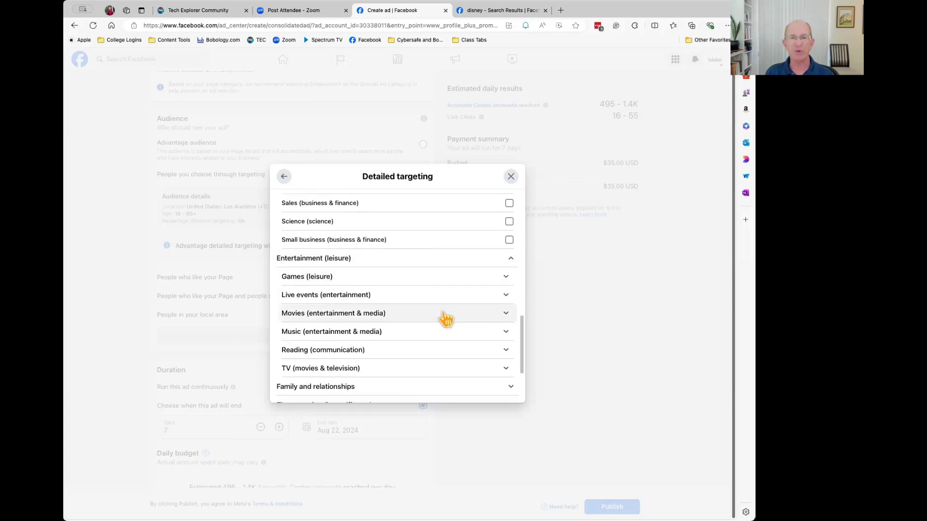
left_click(506, 248)
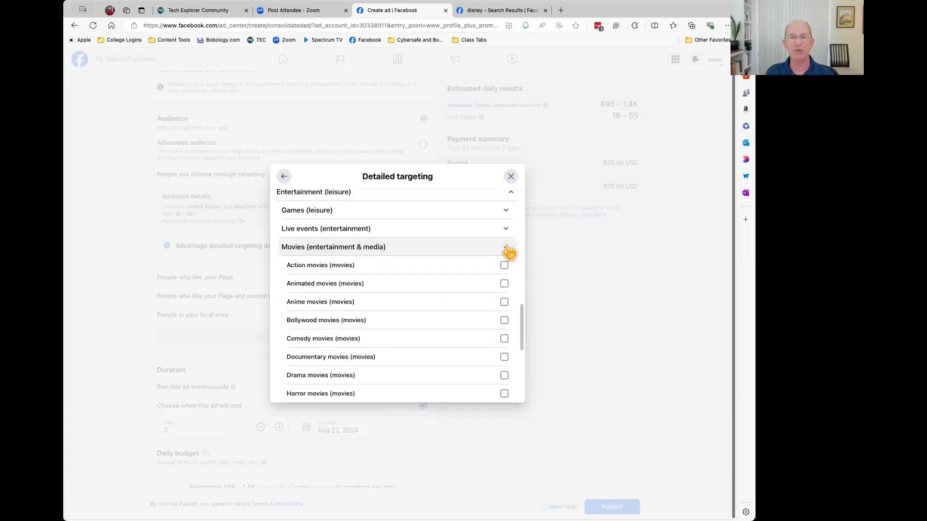
scroll(481, 323, "down", 2)
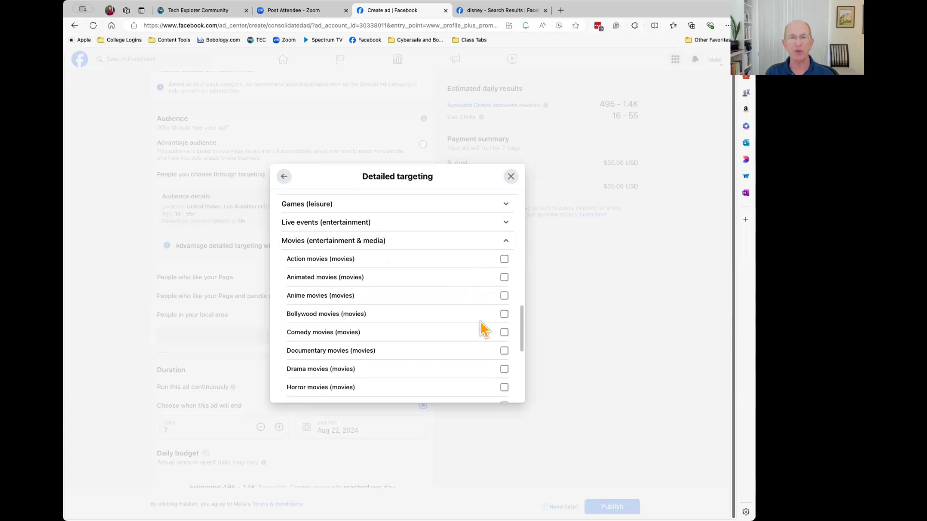
scroll(481, 323, "down", 4)
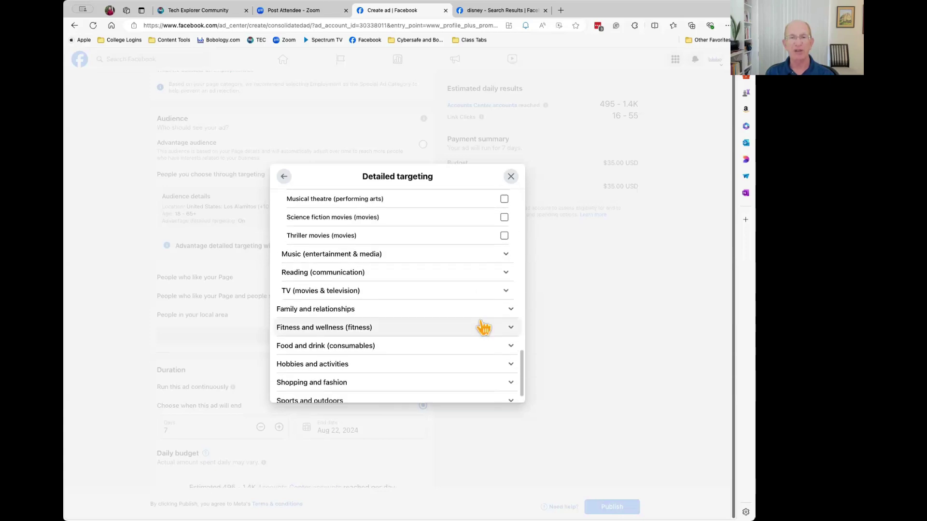
left_click(507, 256)
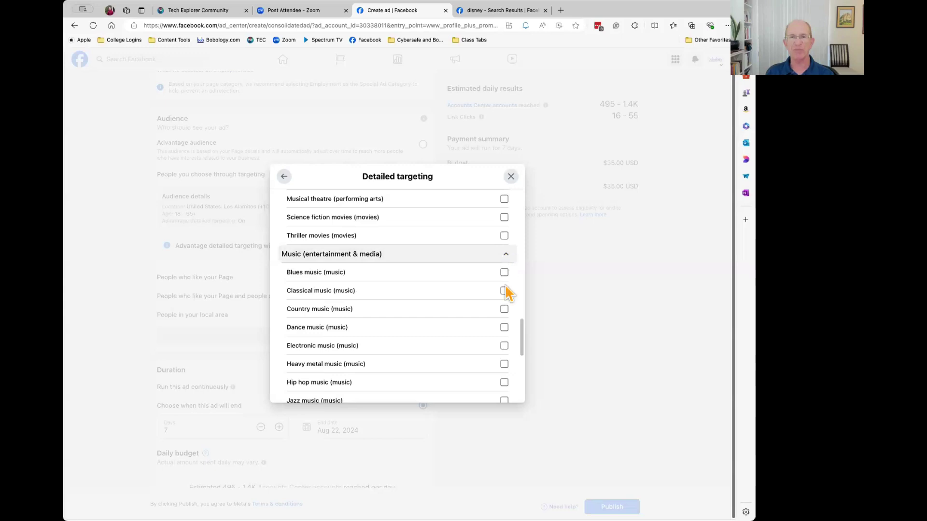
scroll(475, 321, "down", 7)
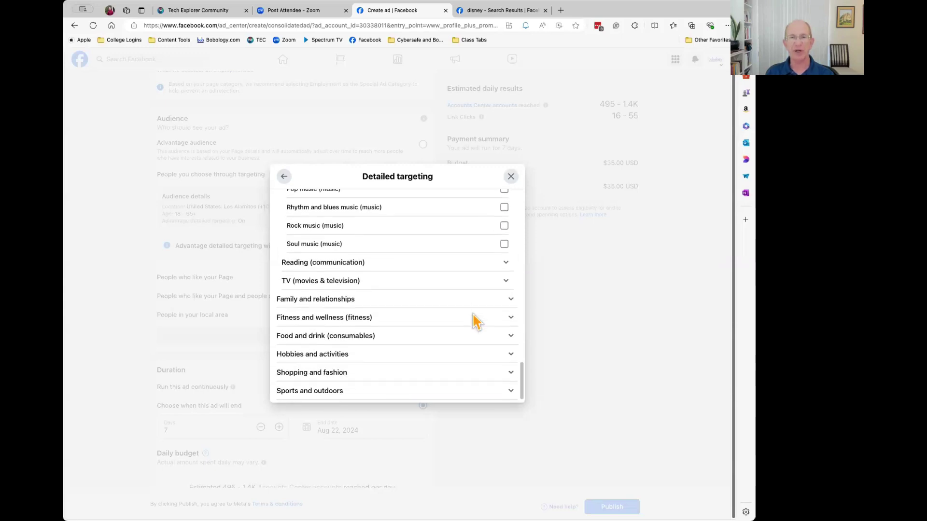
left_click(508, 299)
scroll(493, 307, "down", 4)
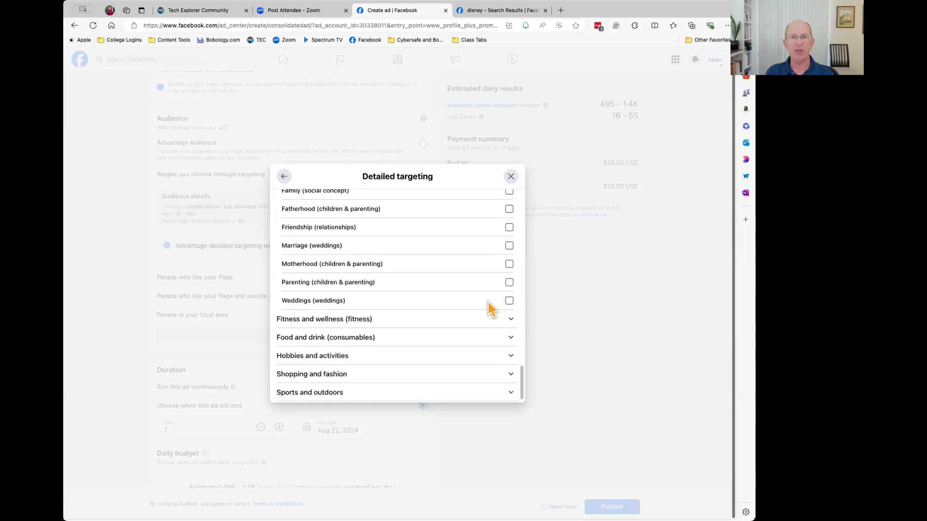
Select Ecotourism (travel & tourism) in the Travel group of the Hobbies and activities interests.
left_click(507, 338)
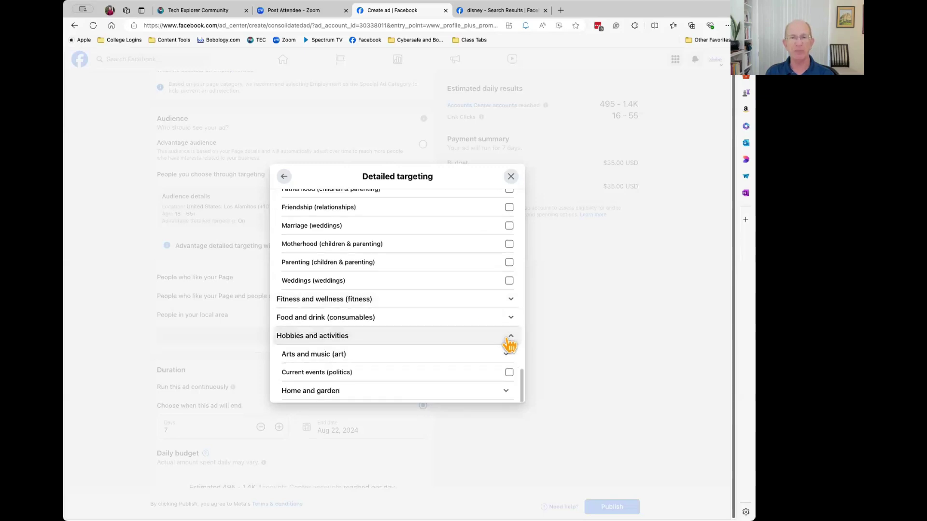
scroll(483, 342, "down", 2)
scroll(484, 344, "down", 1)
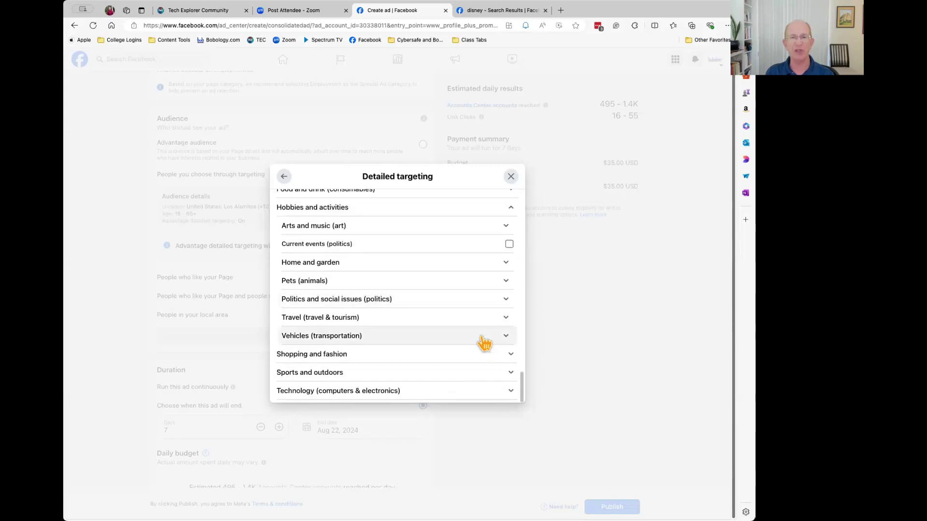
left_click(483, 324)
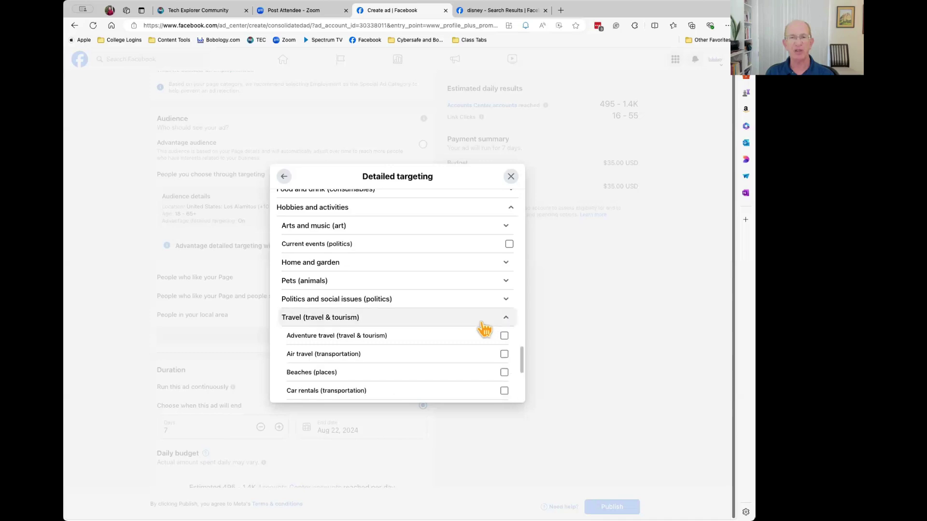
scroll(483, 329, "down", 4)
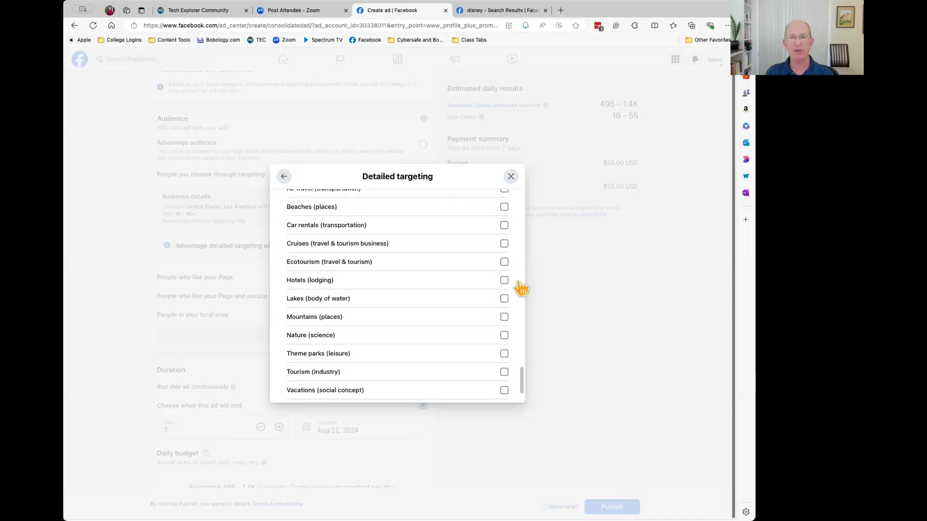
left_click(505, 263)
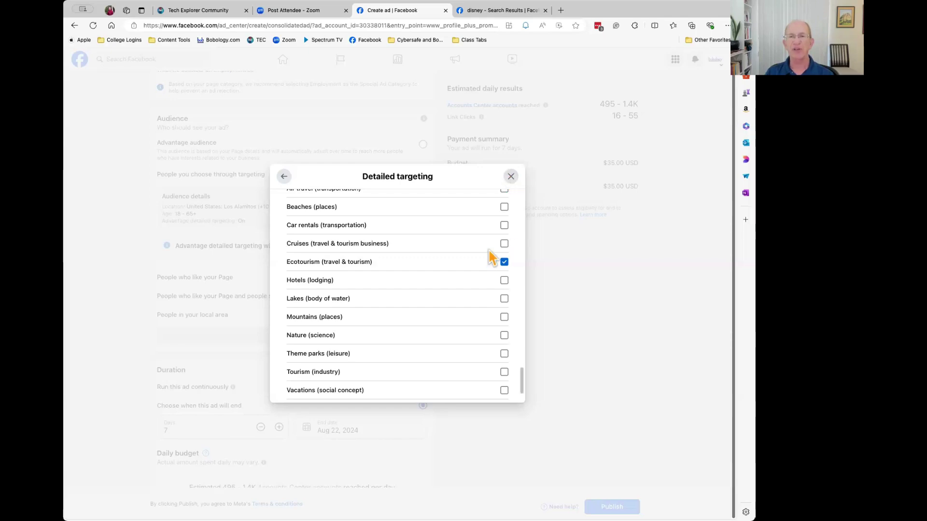
scroll(489, 255, "down", 10)
scroll(490, 255, "up", 15)
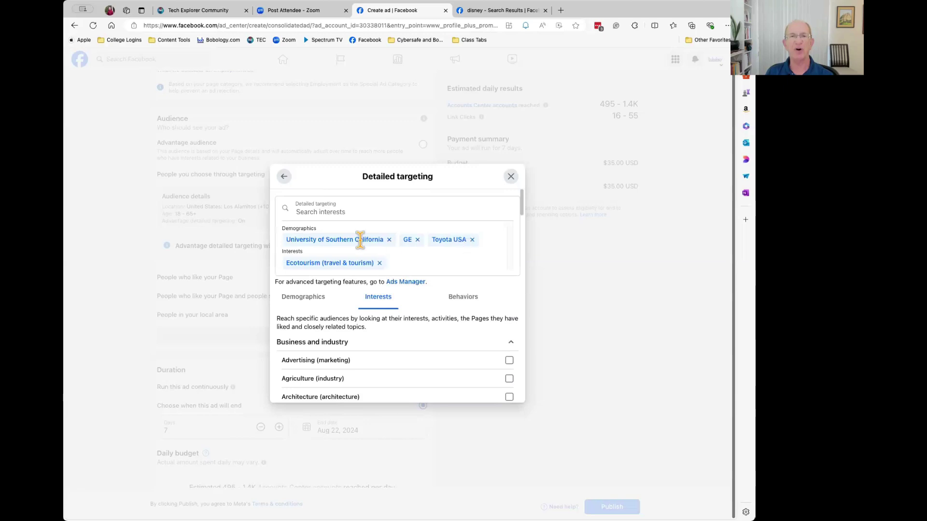
Clear the detailed targeting by removing University of Southern California, Ecotourism, Toyota USA and GE.
left_click(389, 240)
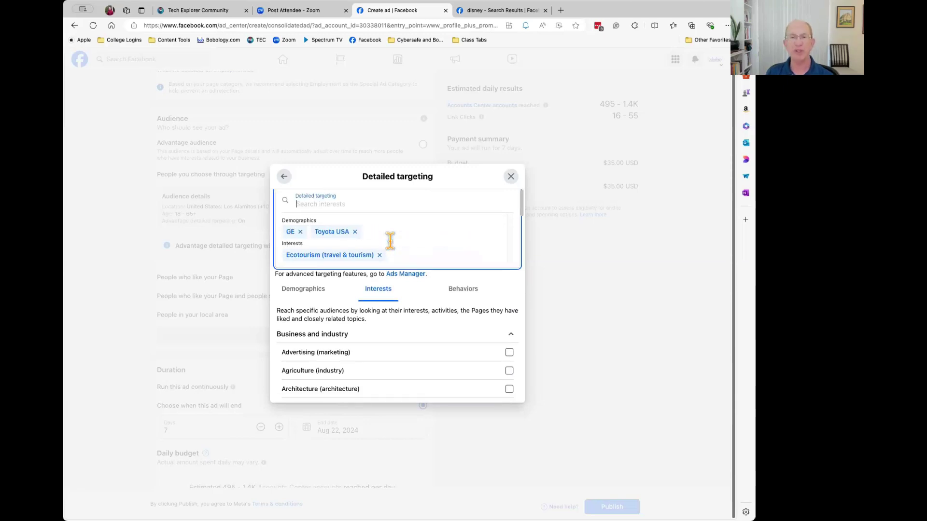
left_click(379, 249)
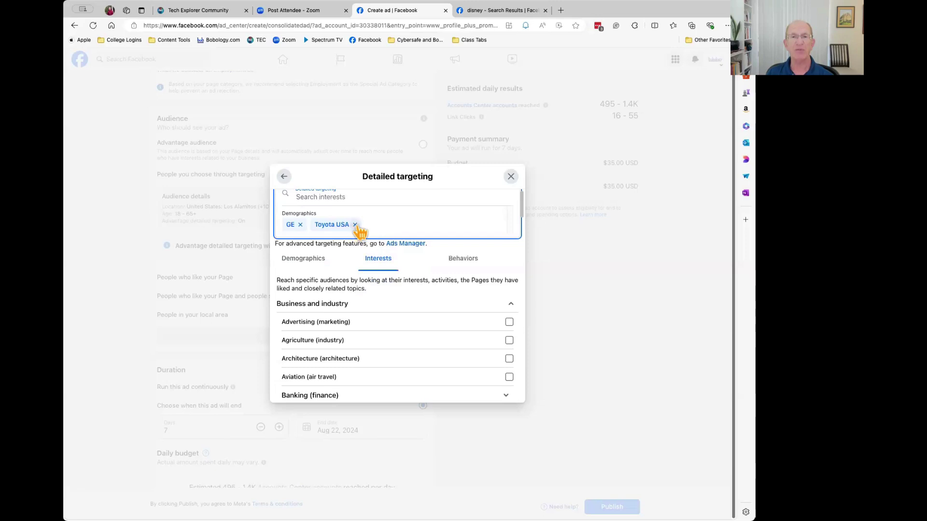
left_click(356, 226)
left_click(300, 226)
scroll(356, 244, "up", 1)
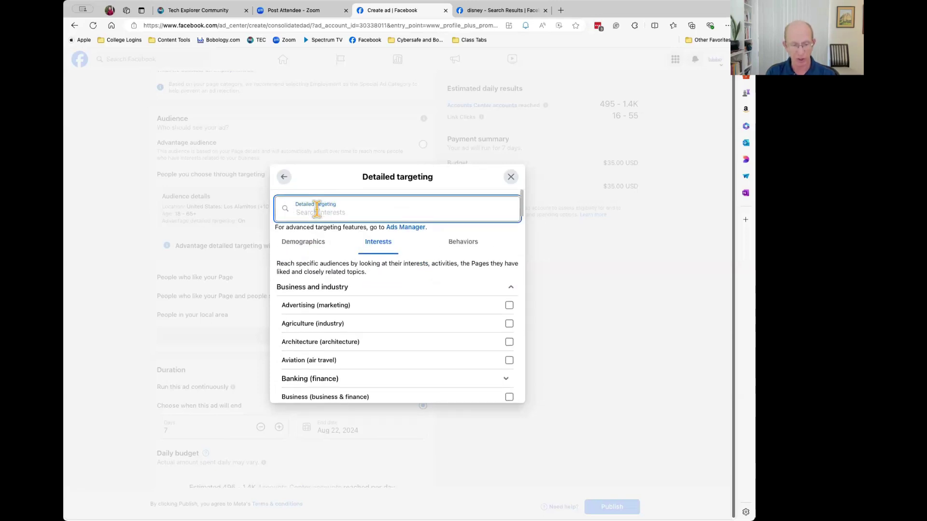
Search the detailed targeting for "eco" and add the Ecotourism (travel & tourism) interest, without keeping it.
type("eco")
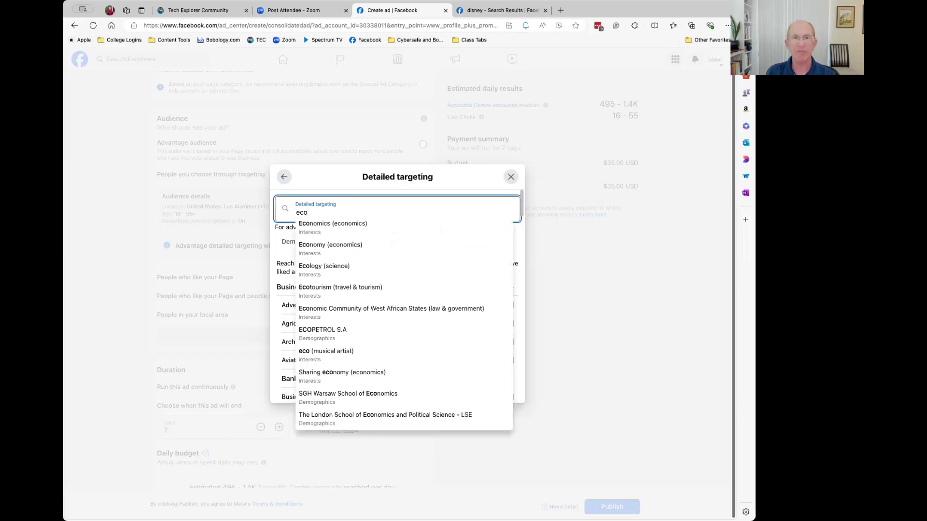
left_click(350, 296)
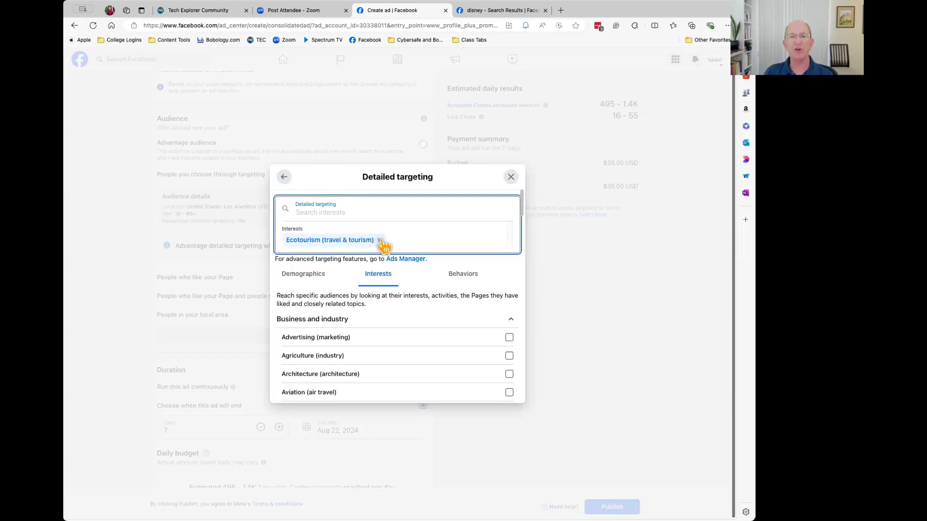
scroll(372, 239, "down", 2)
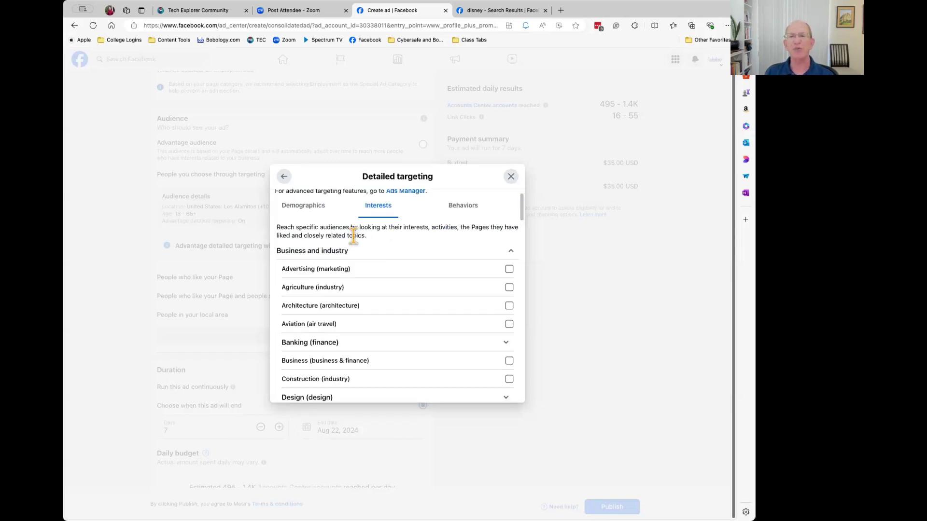
Search the detailed targeting for "travel" and pick the Travel (travel & tourism) interest.
scroll(379, 231, "up", 1)
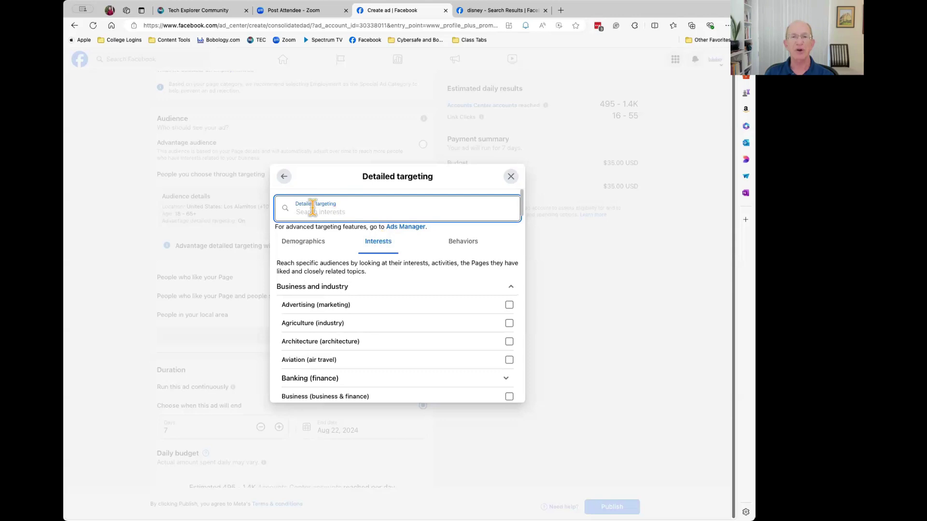
type("travel")
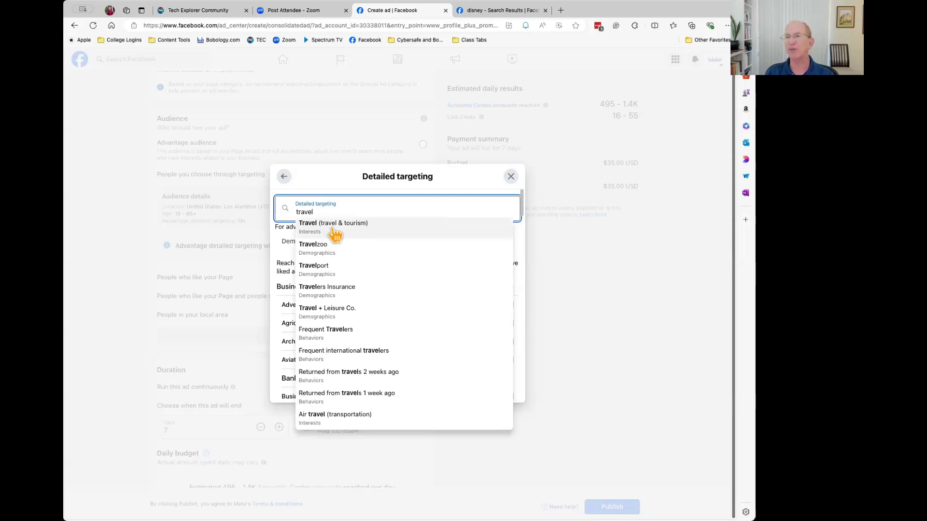
left_click(335, 234)
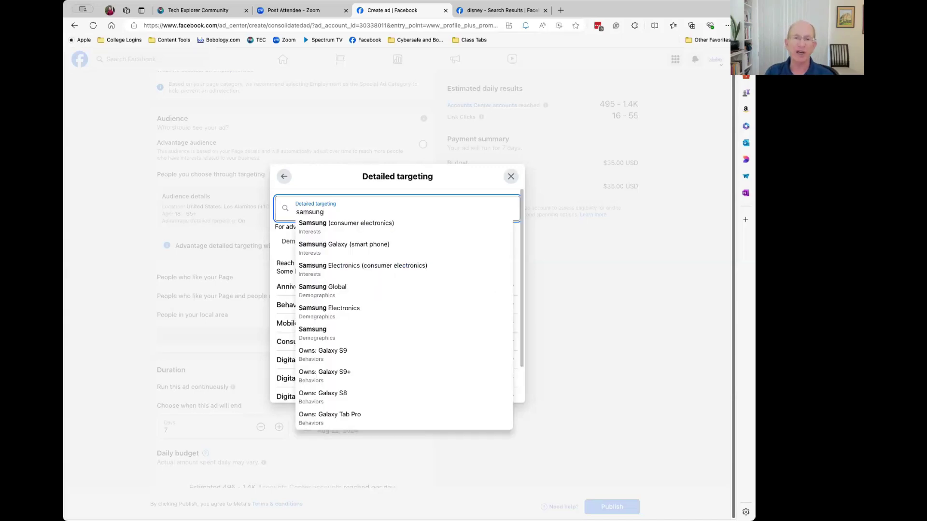
Add the Samsung Galaxy (smart phone) interest from a search for "samsung" and view the Behaviors categories.
left_click(349, 246)
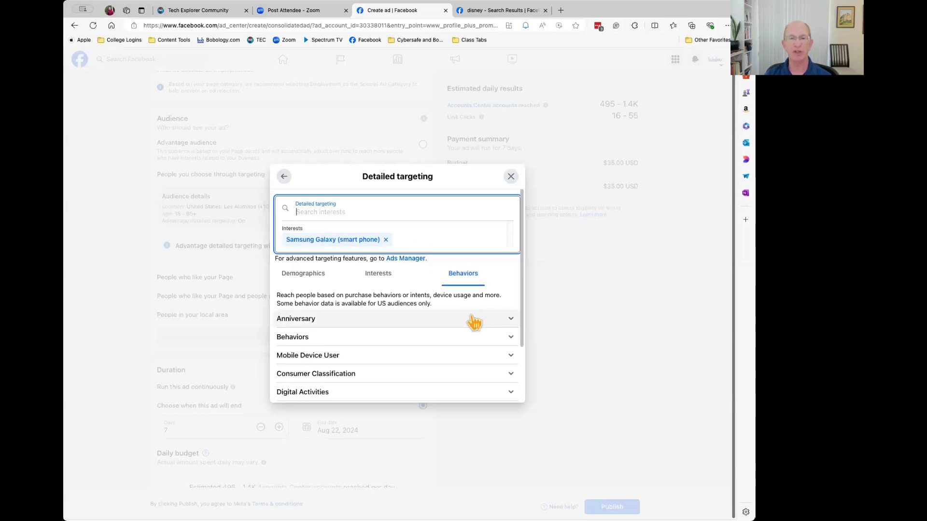
scroll(472, 321, "down", 3)
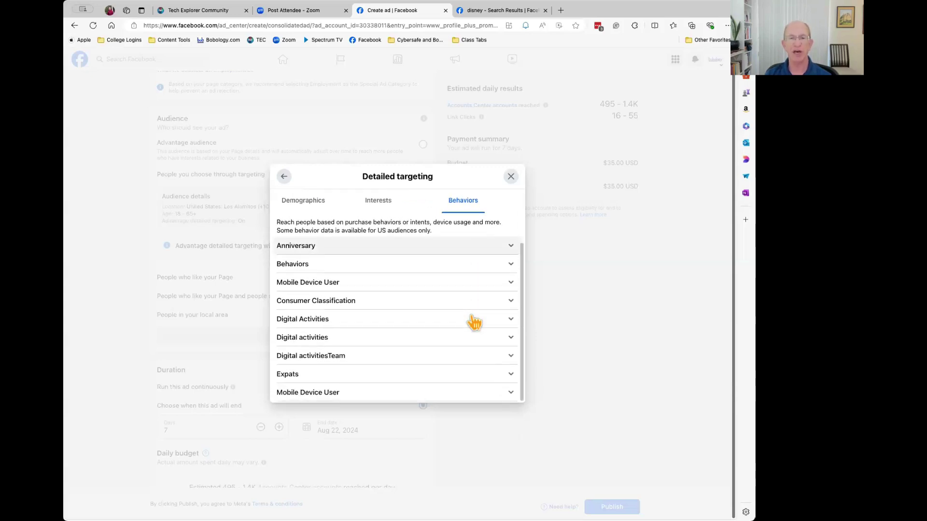
Expand both Digital Activities categories under Behaviors and look through their targeting options.
left_click(501, 319)
scroll(503, 324, "down", 2)
scroll(502, 325, "down", 1)
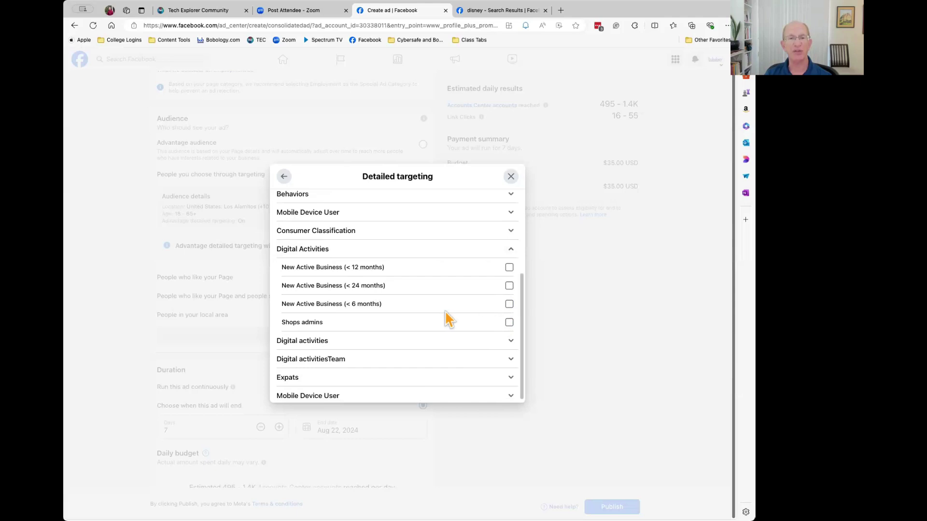
scroll(446, 317, "down", 1)
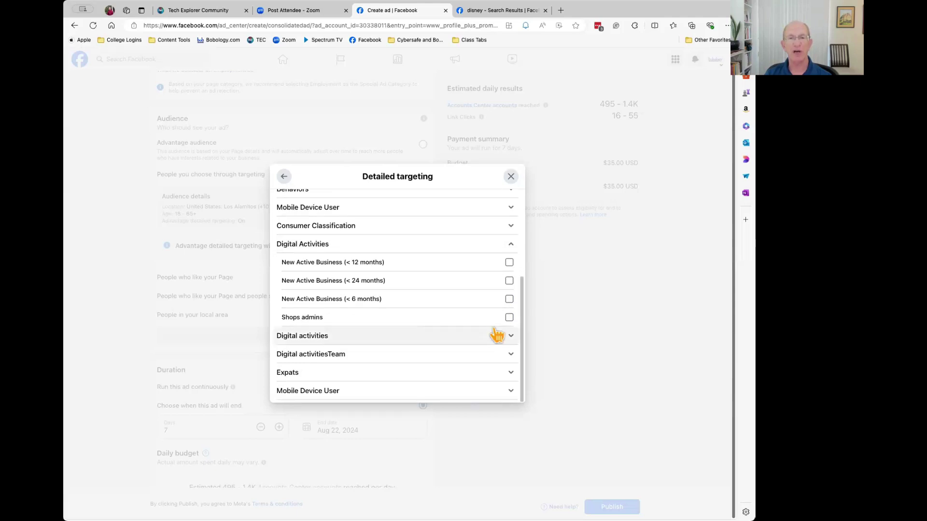
left_click(510, 336)
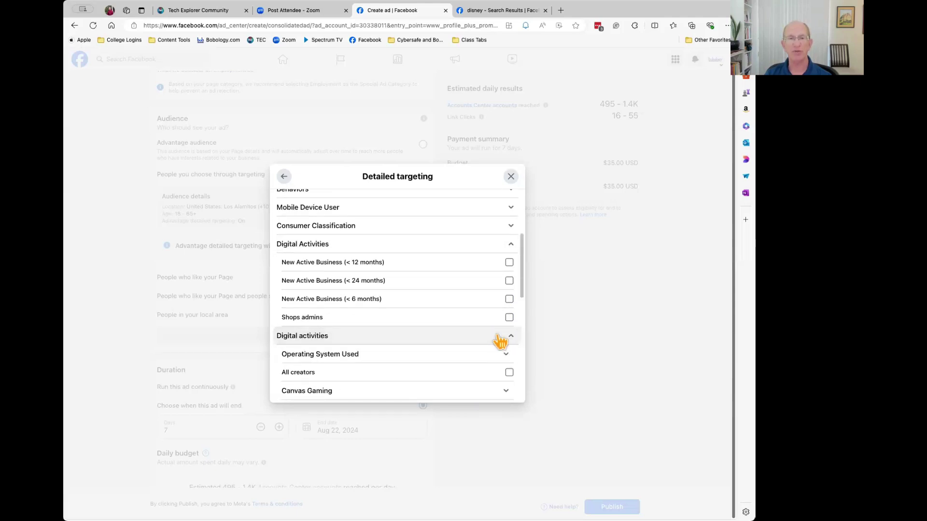
scroll(507, 335, "down", 3)
scroll(475, 338, "down", 6)
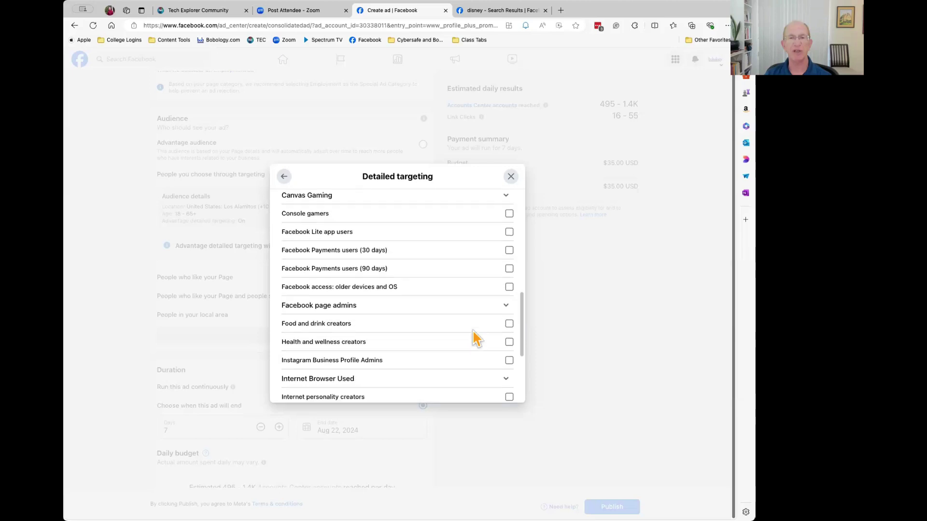
scroll(475, 338, "down", 2)
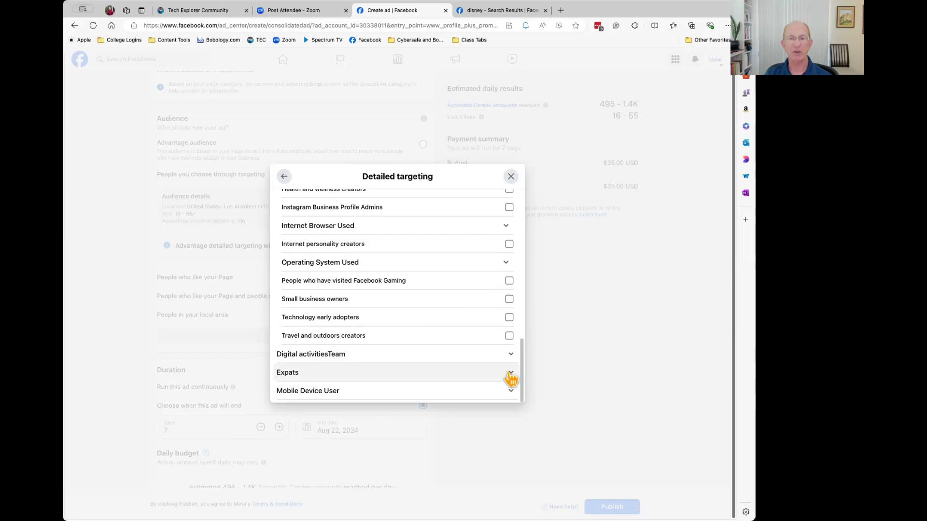
View the Mobile Device User behavior options and return to the audience settings.
left_click(509, 391)
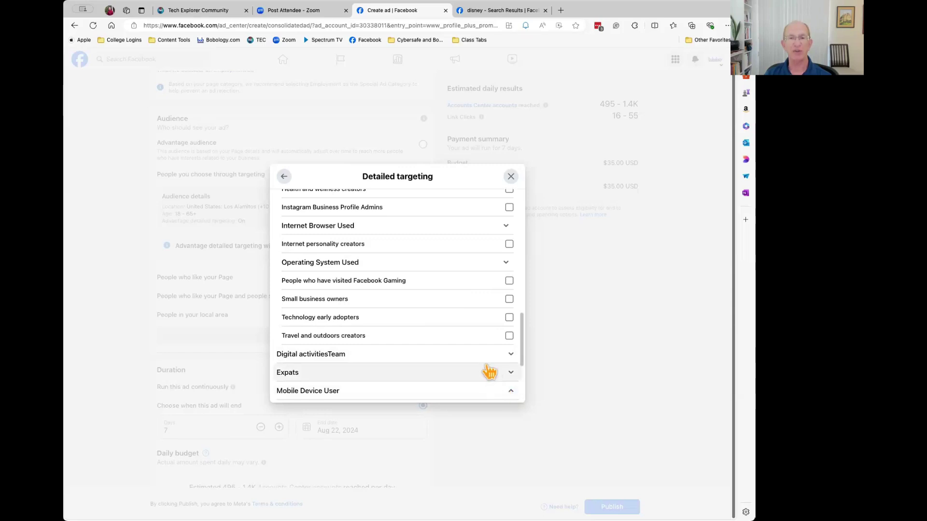
scroll(489, 372, "down", 4)
scroll(489, 372, "up", 5)
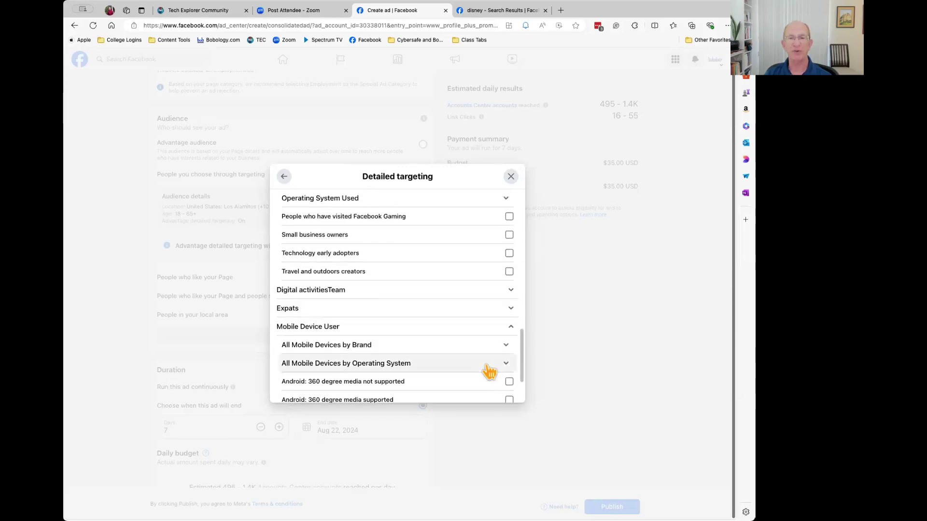
left_click(285, 178)
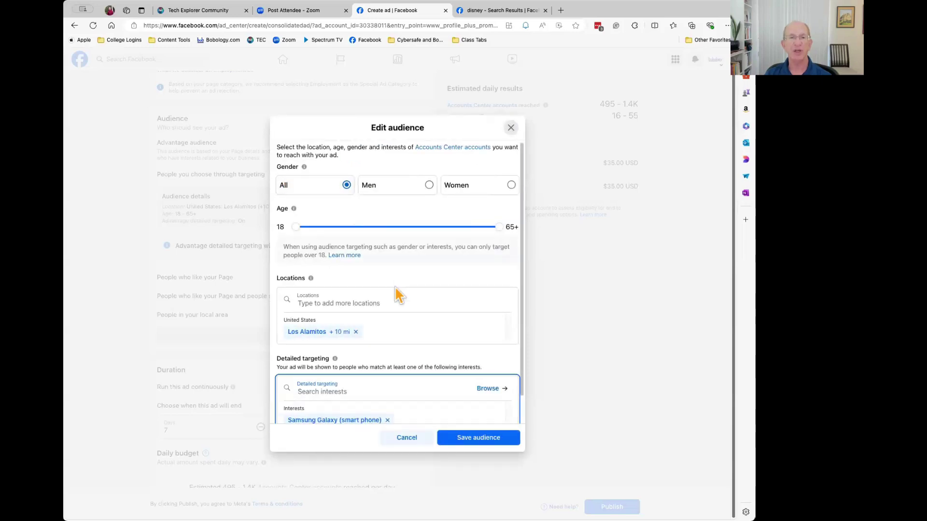
Replace the Los Alamitos location in the ad audience with the city of Toronto, Ontario, Canada.
scroll(395, 331, "down", 1)
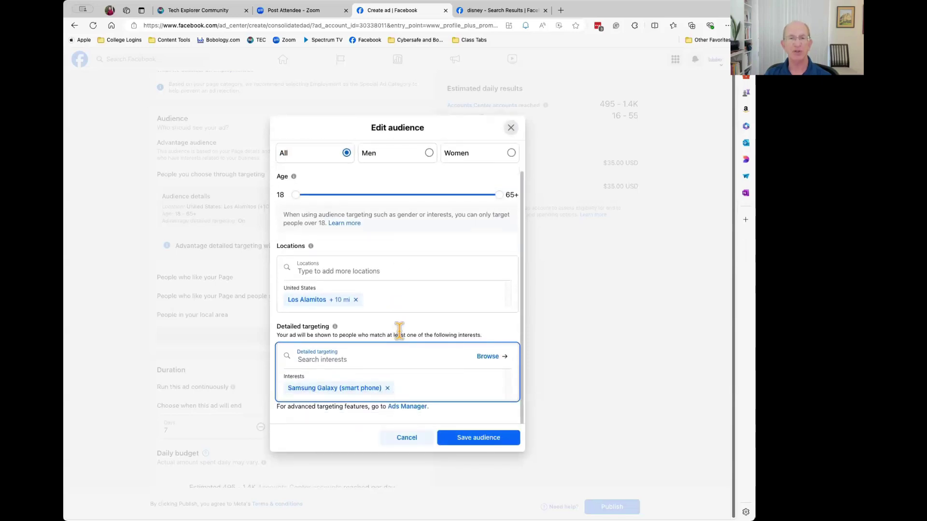
left_click(356, 300)
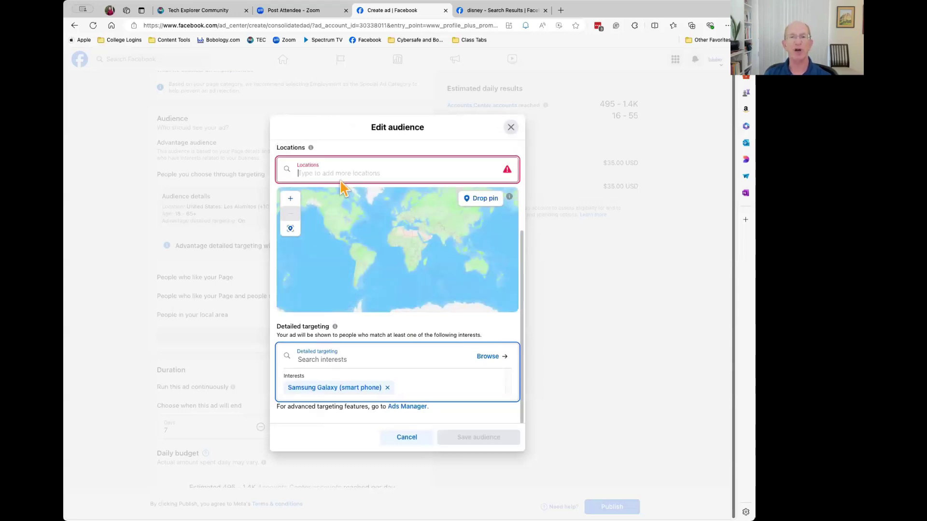
left_click(340, 175)
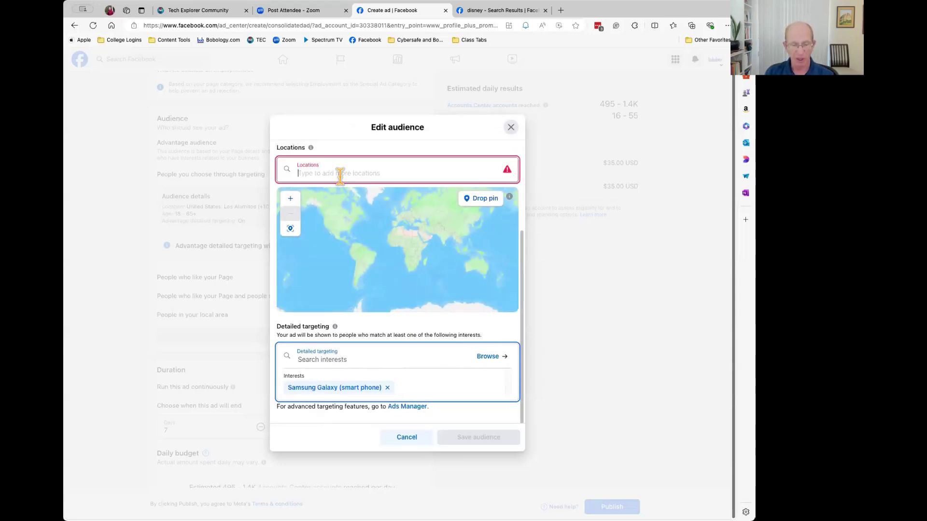
type("tor")
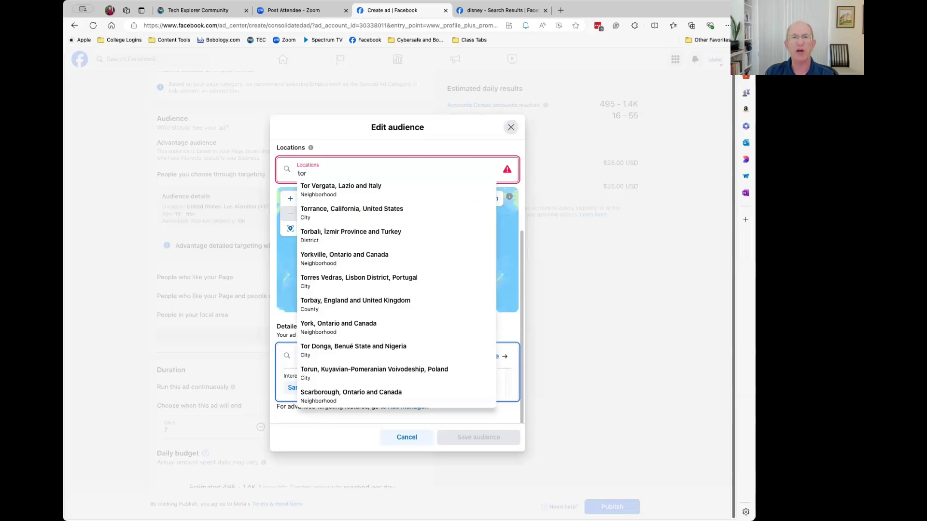
type("onto")
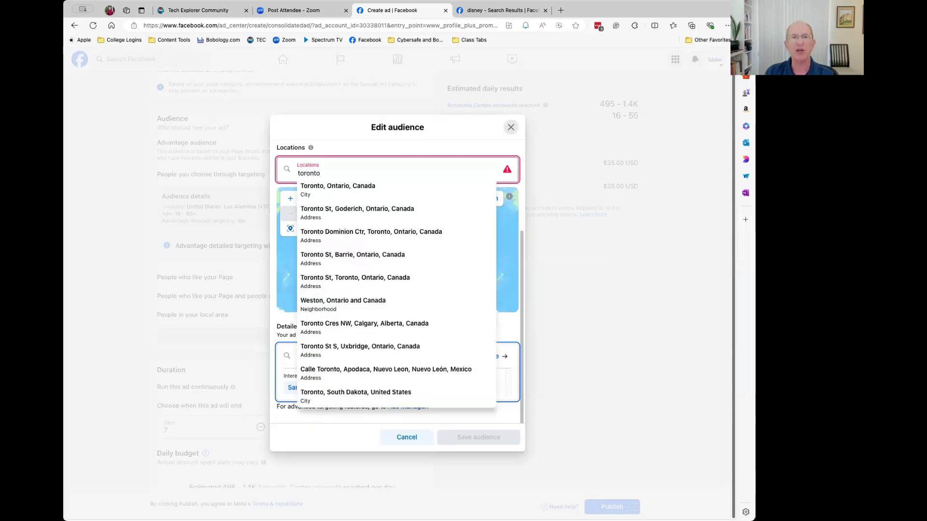
left_click(346, 190)
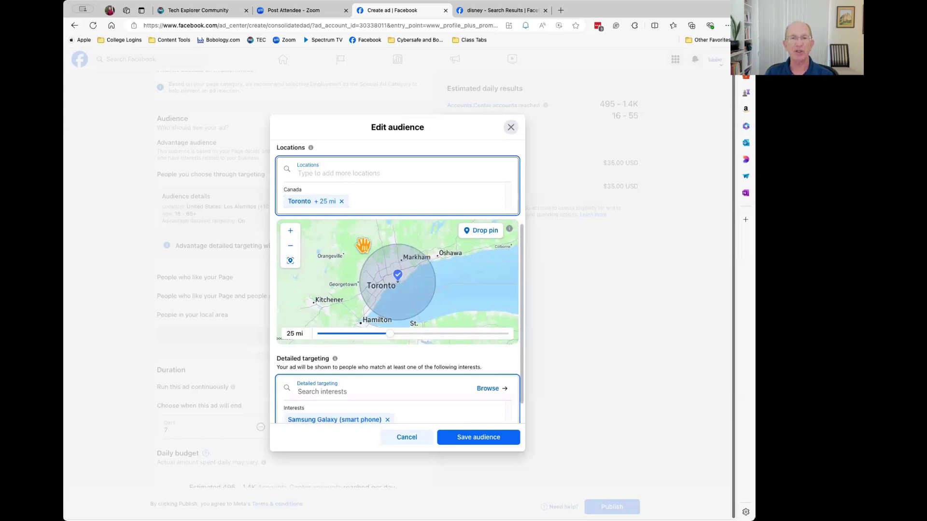
Set the targeting radius around Toronto to 29 mi and save the audience.
left_click(290, 231)
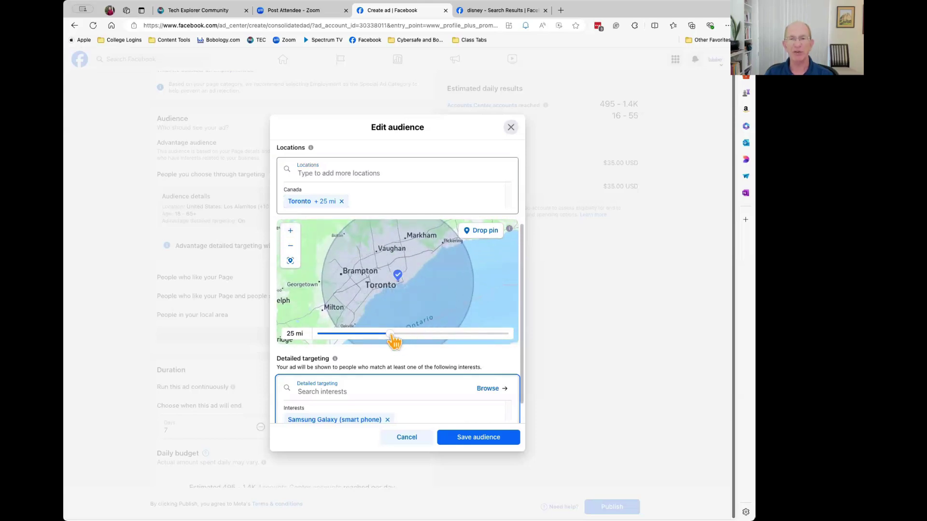
left_click_drag(393, 338, 410, 340)
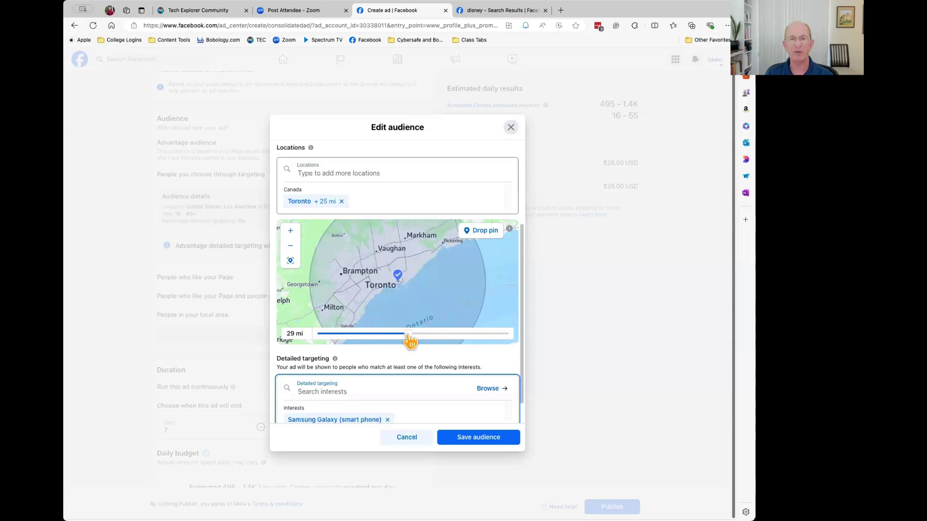
scroll(425, 374, "down", 1)
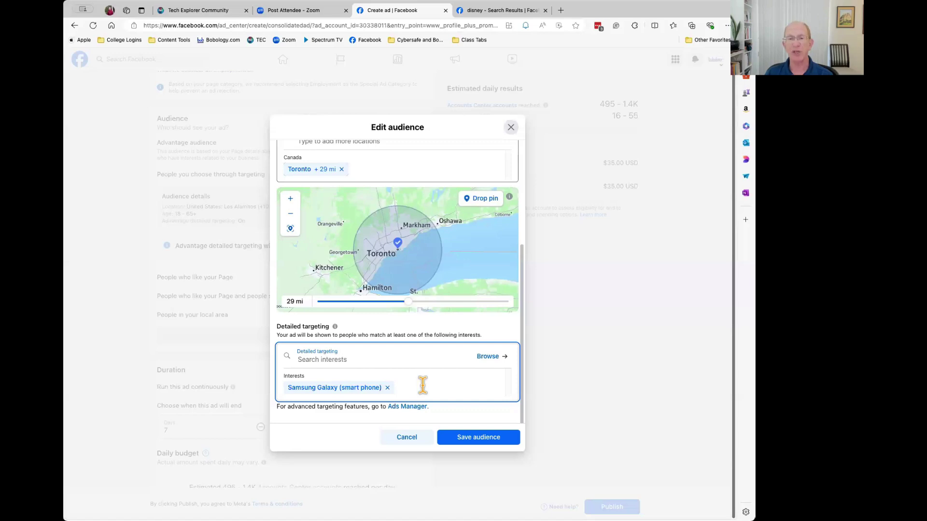
left_click(484, 439)
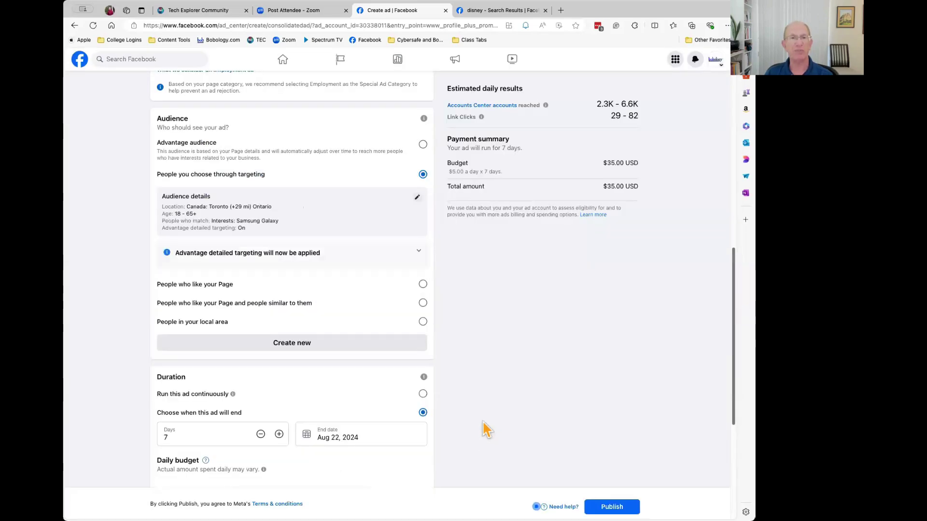
scroll(529, 405, "up", 2)
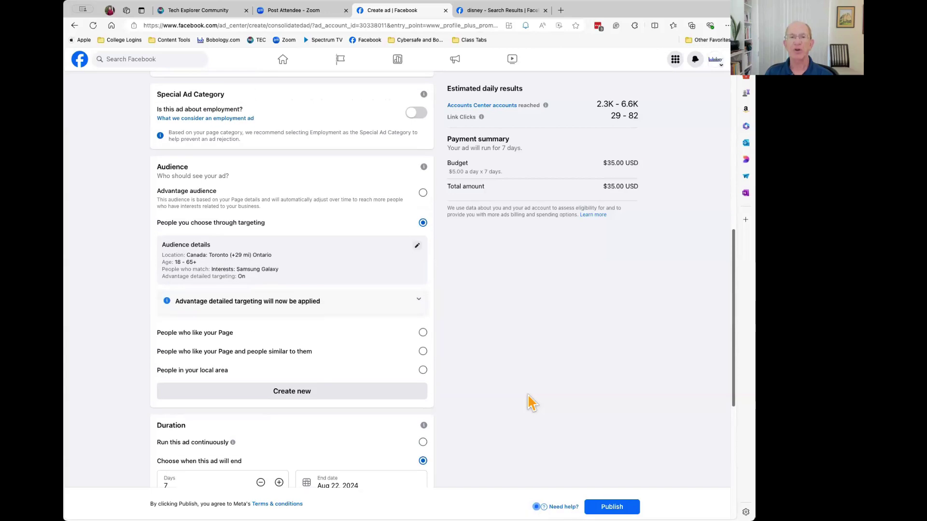
scroll(478, 401, "down", 3)
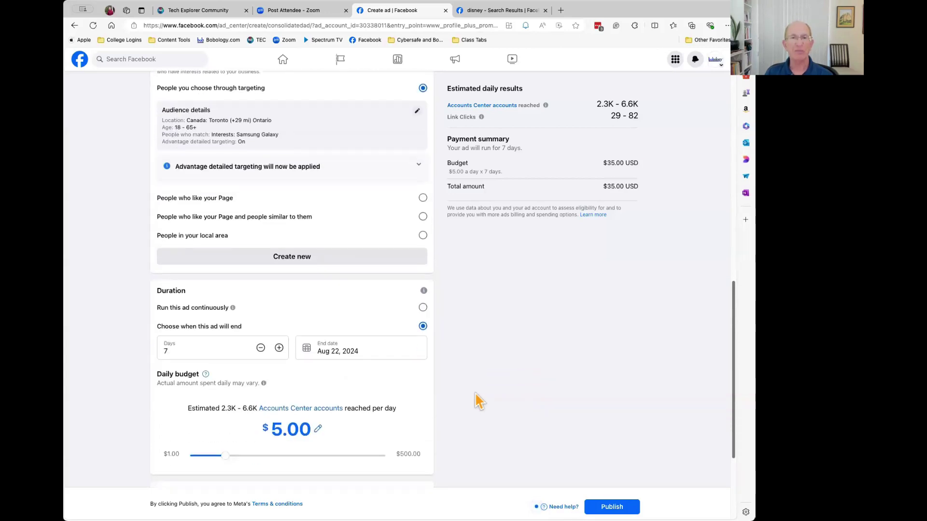
scroll(580, 186, "up", 2)
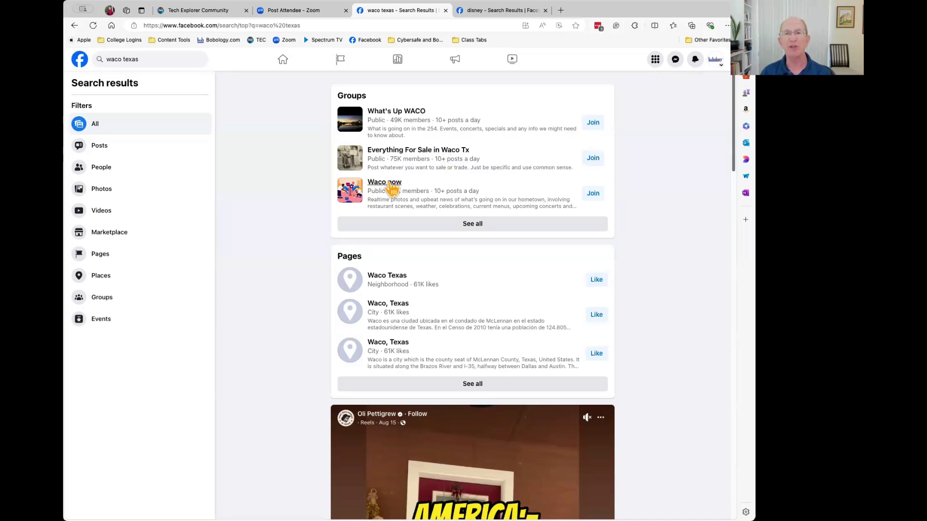
Look over the groups in the Waco Texas search results and go back to the Facebook home feed.
mouse_move(392, 184)
mouse_move(396, 157)
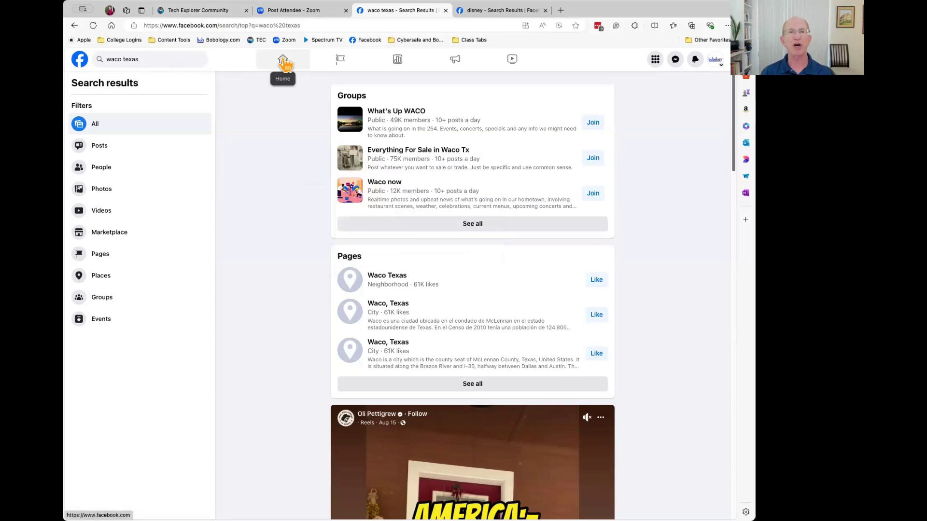
left_click(285, 60)
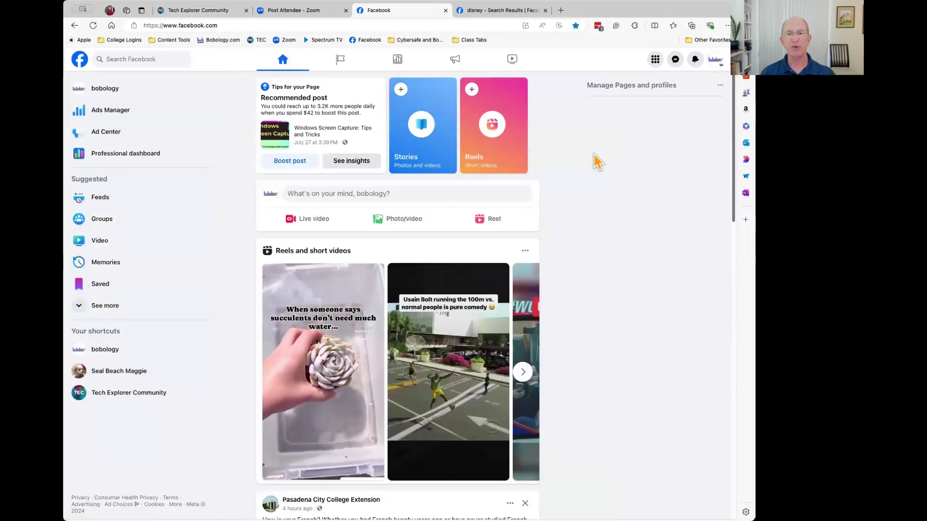